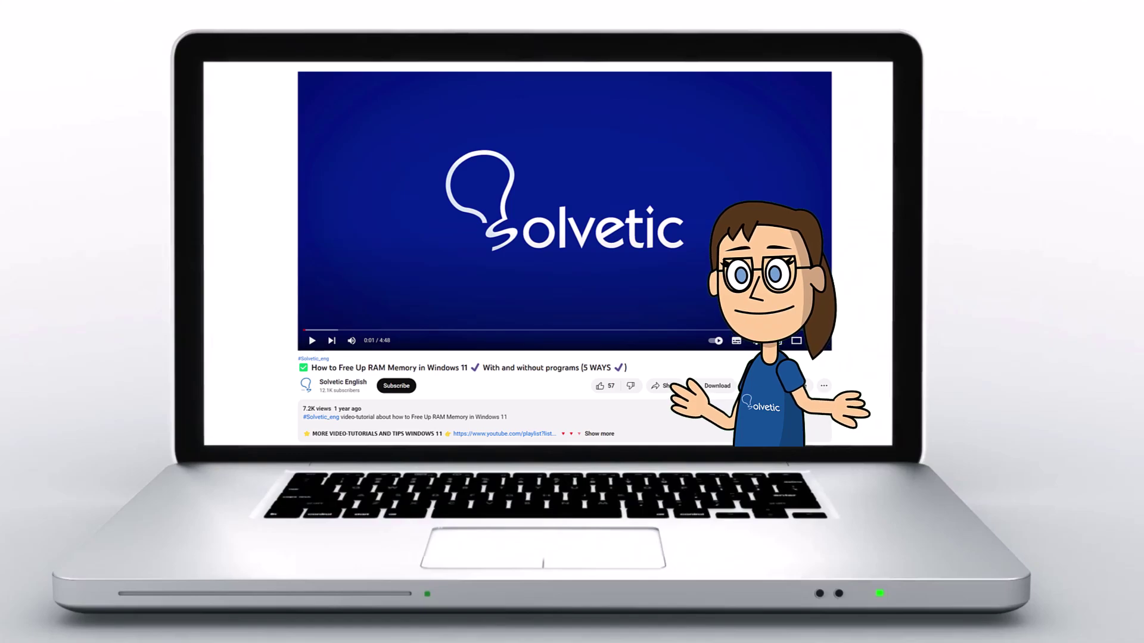
- Expand the intro video's description with Show more and scroll down through it
{"action": "left_click", "coordinate": [607, 436]}
{"action": "scroll", "coordinate": [565, 257], "scroll_direction": "down", "scroll_amount": 2}
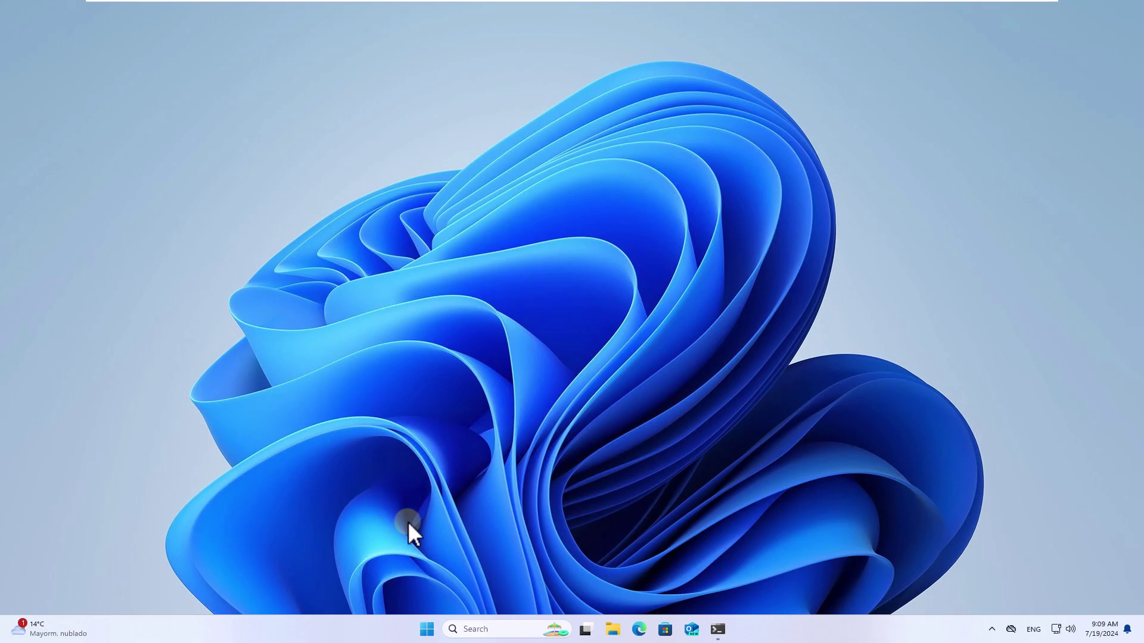
- End the running Terminal app from Task Manager, then close Task Manager
{"action": "right_click", "coordinate": [427, 629]}
{"action": "left_click", "coordinate": [438, 480]}
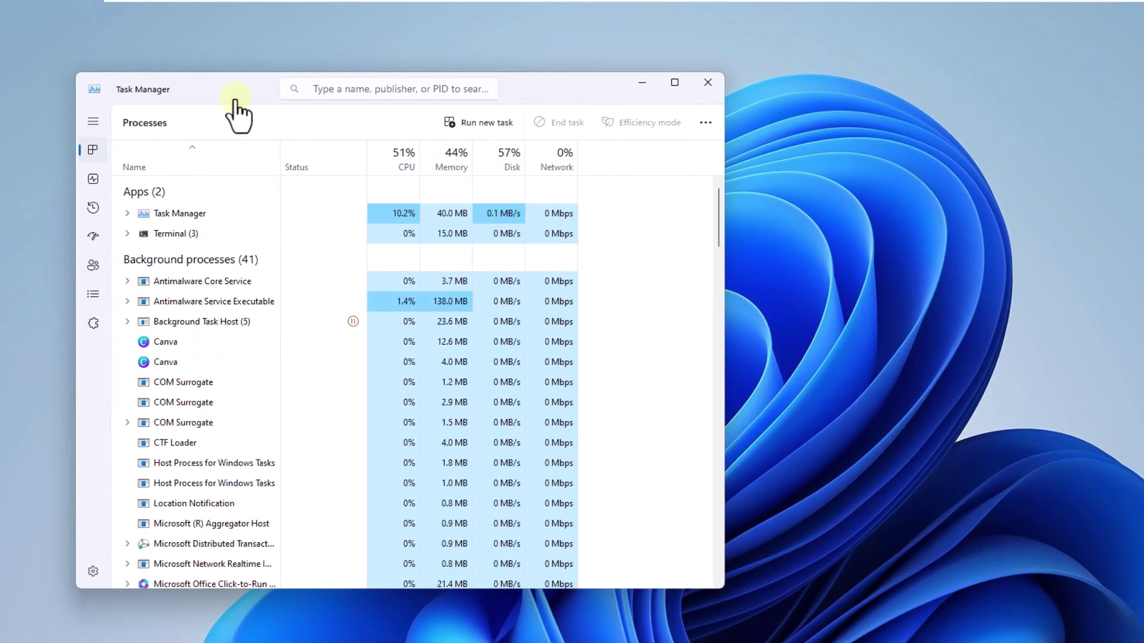
{"action": "left_click", "coordinate": [187, 235]}
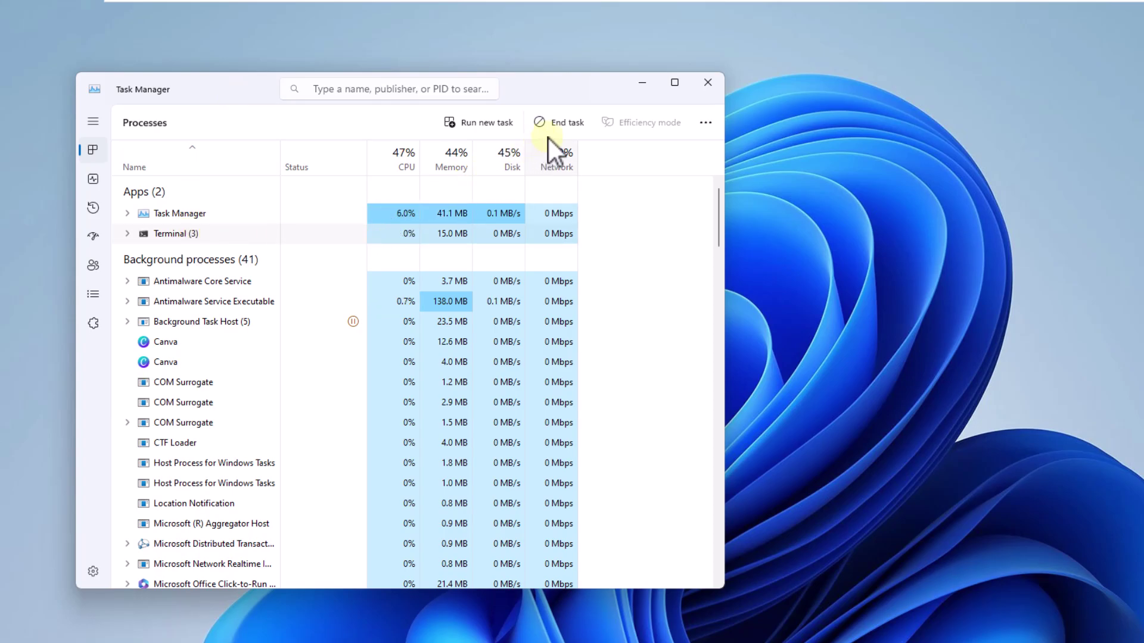
{"action": "left_click", "coordinate": [567, 124]}
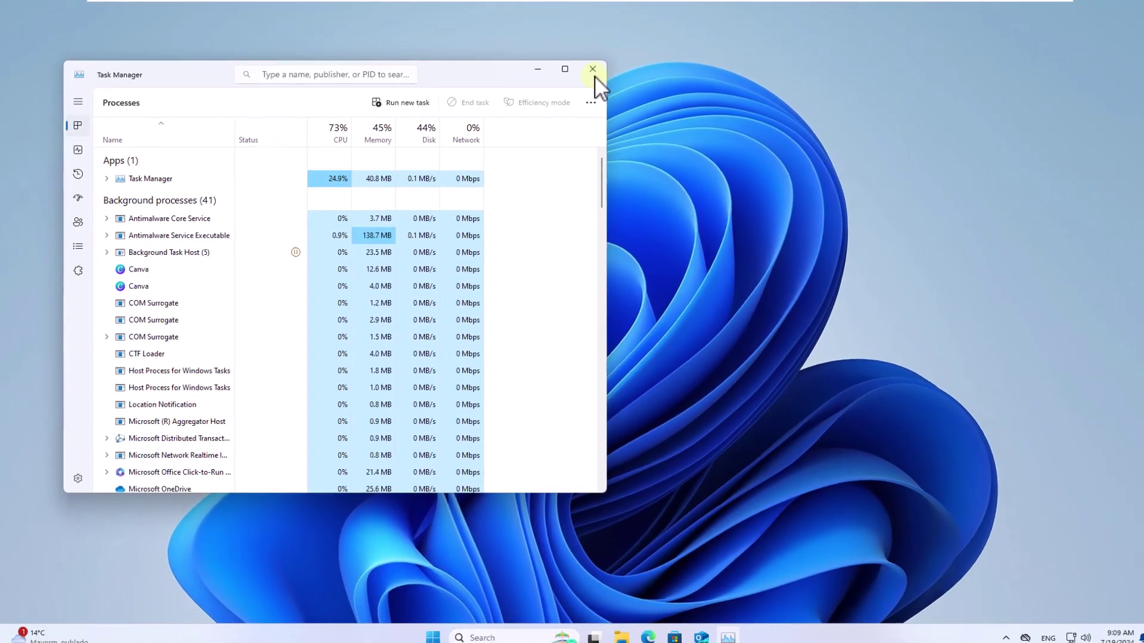
{"action": "left_click", "coordinate": [708, 82]}
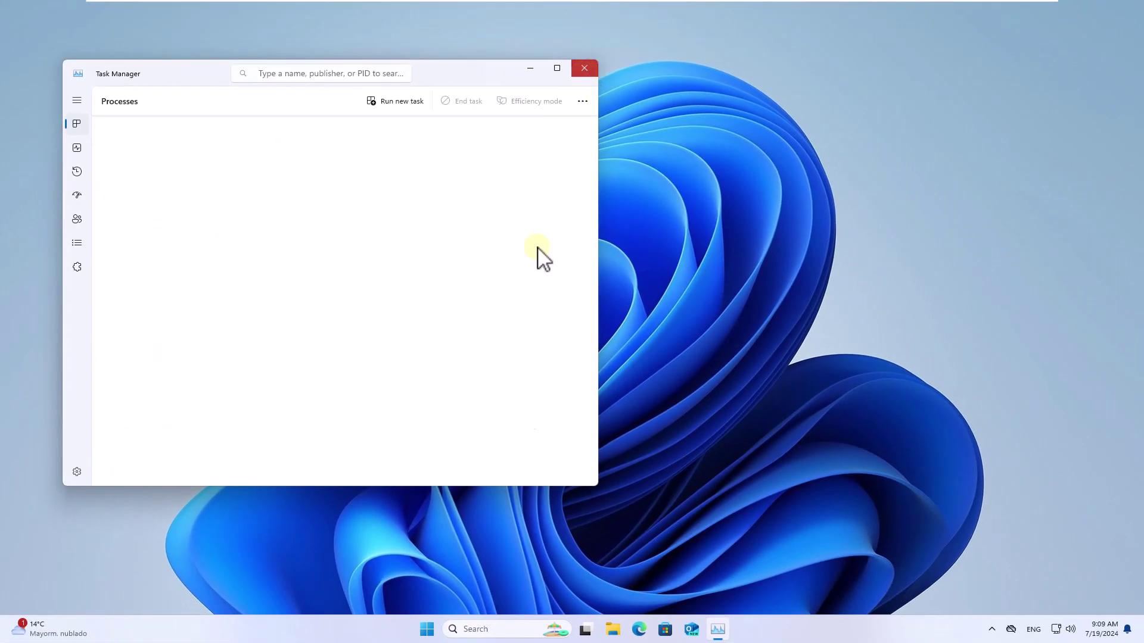
{"action": "left_click", "coordinate": [510, 629]}
{"action": "type", "text": "cmd"}
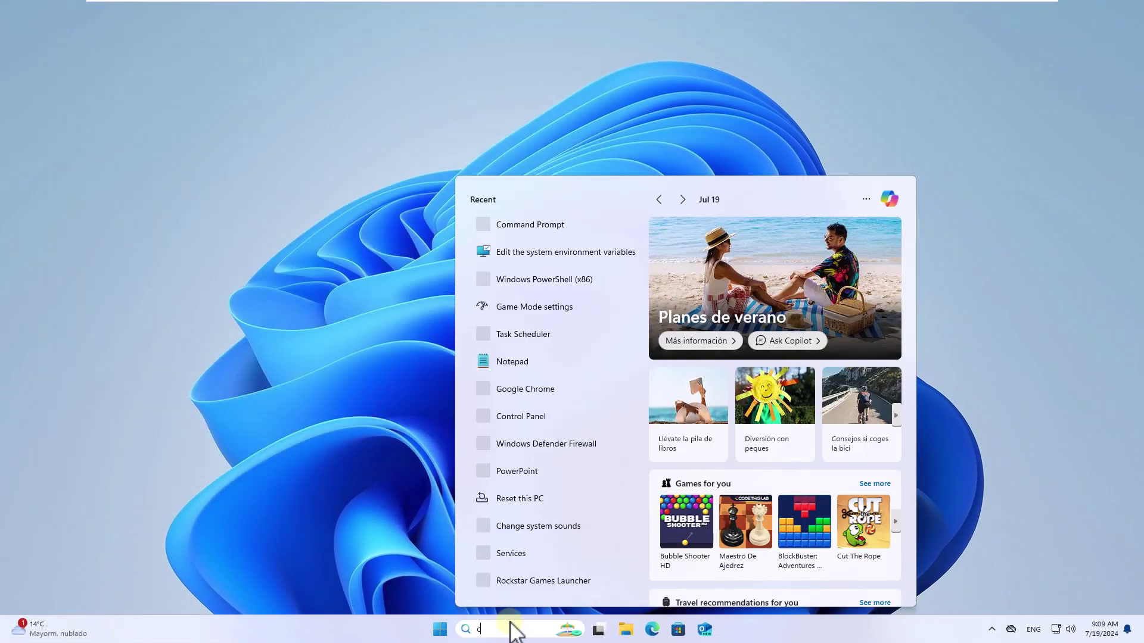
{"action": "left_click", "coordinate": [616, 265]}
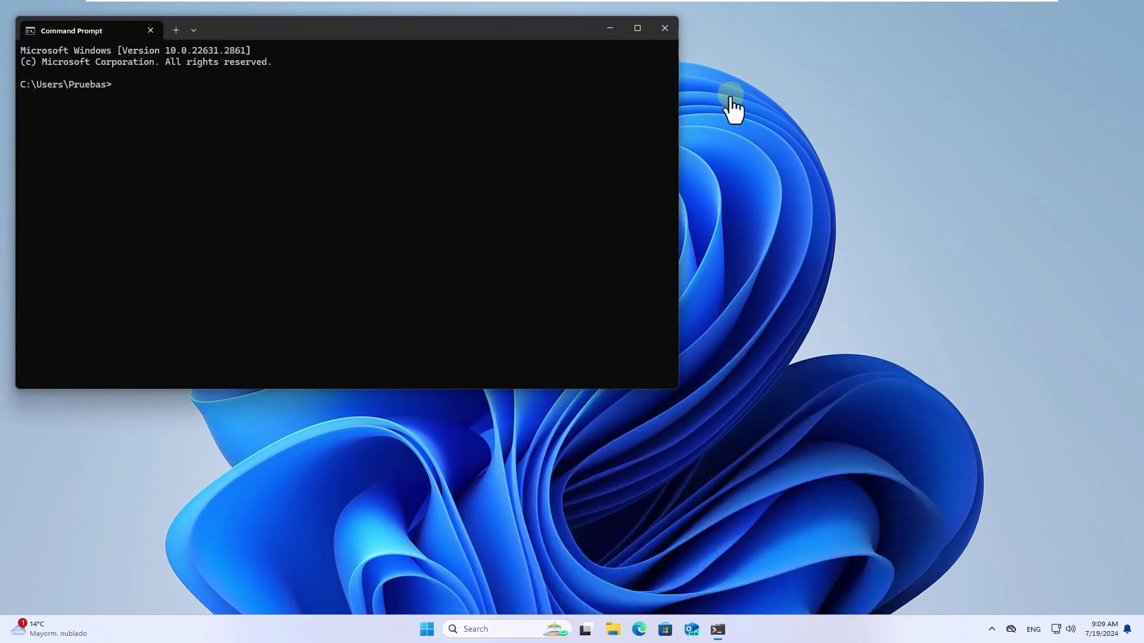
{"action": "left_click", "coordinate": [664, 29]}
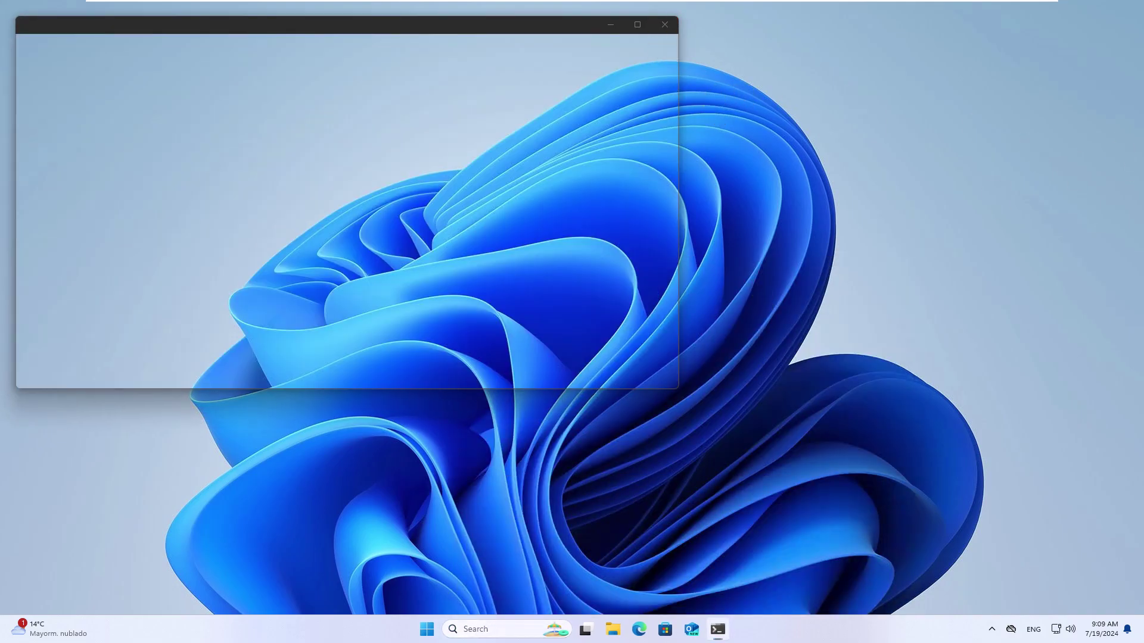
- Create a desktop shortcut named cmd pointing to cmd.exe and place it beside the Recycle Bin
{"action": "left_click", "coordinate": [120, 72]}
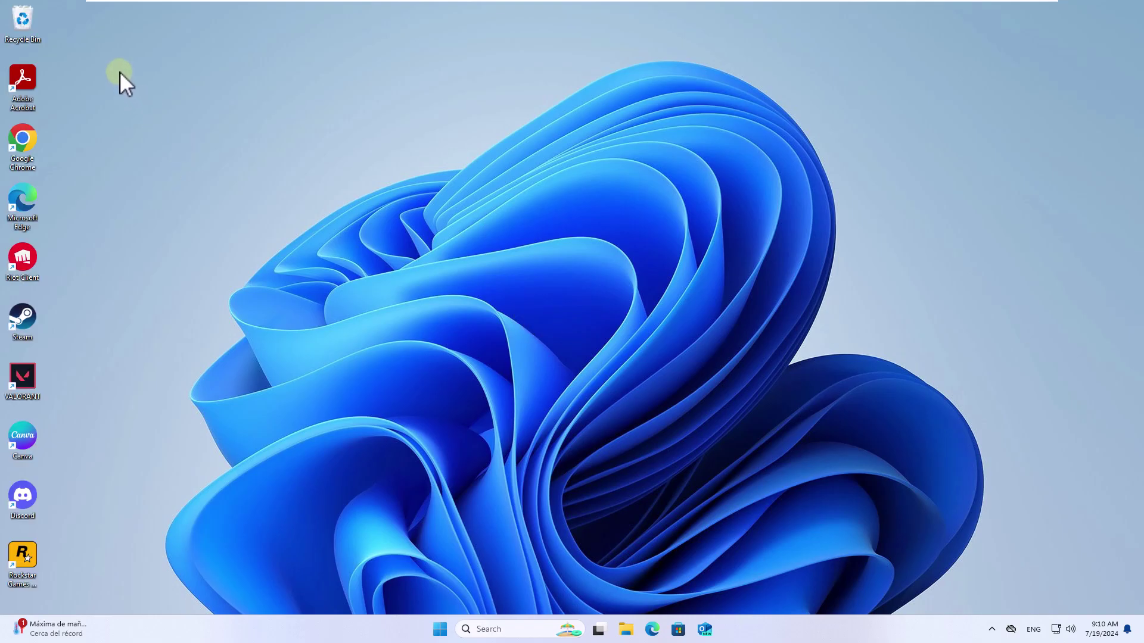
{"action": "right_click", "coordinate": [119, 71]}
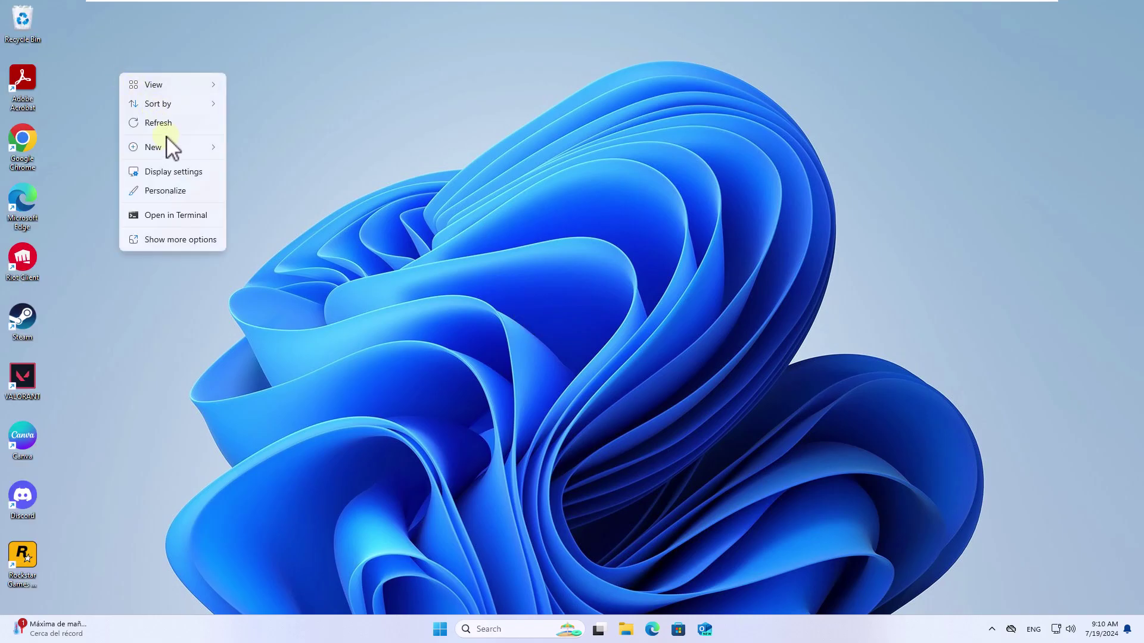
{"action": "mouse_move", "coordinate": [173, 149]}
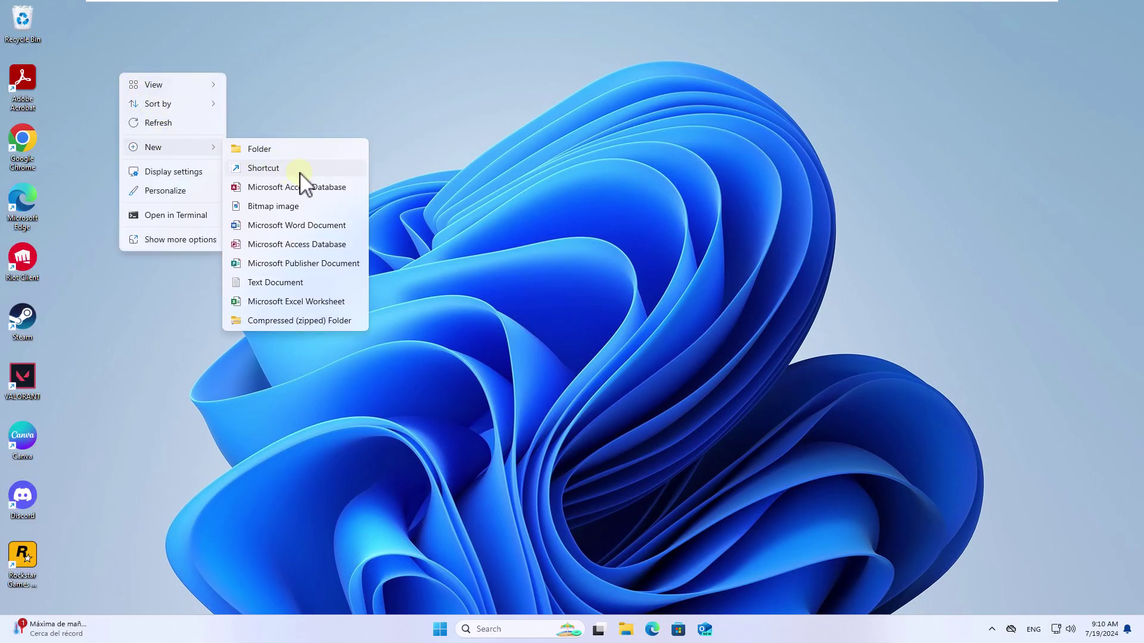
{"action": "left_click", "coordinate": [300, 172]}
{"action": "type", "text": "cmd"}
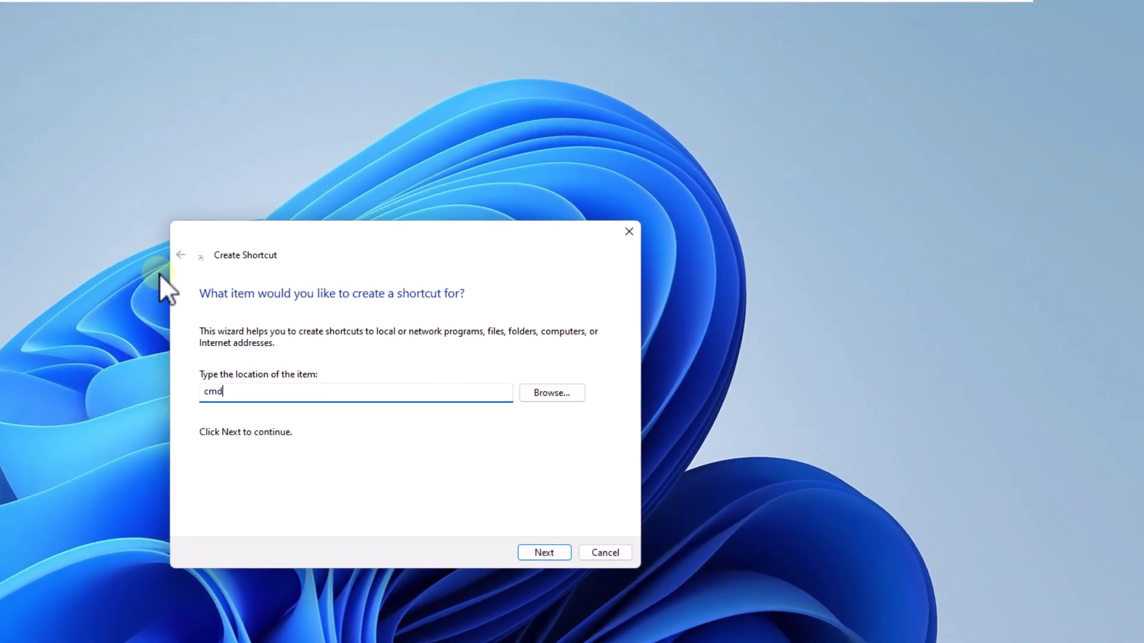
{"action": "type", "text": ".exe"}
{"action": "left_click", "coordinate": [550, 553]}
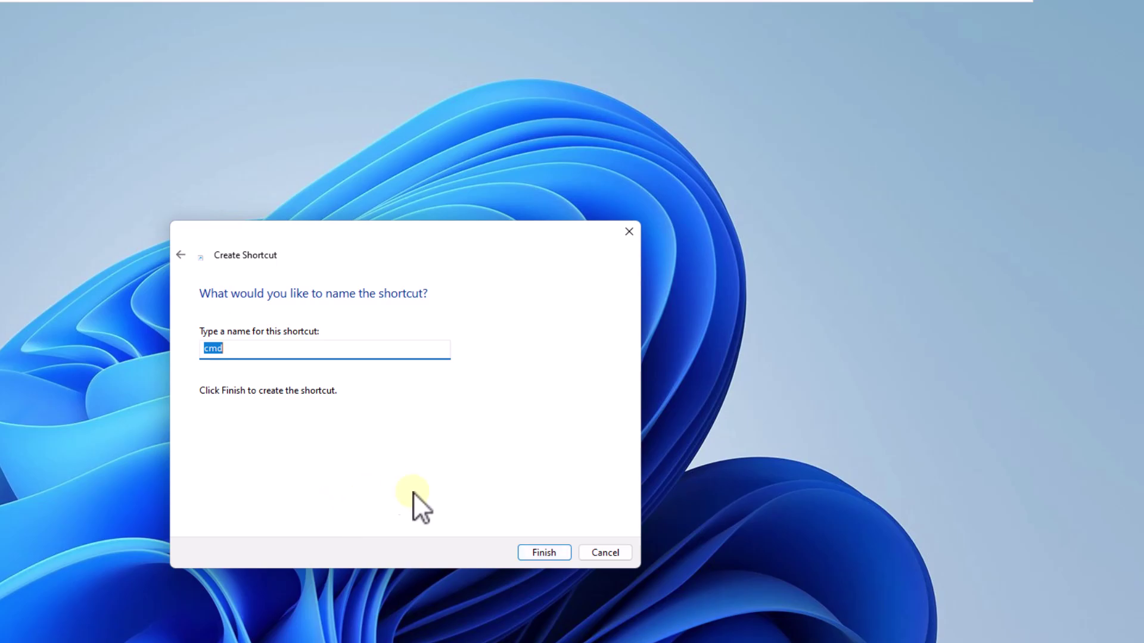
{"action": "left_click", "coordinate": [536, 552]}
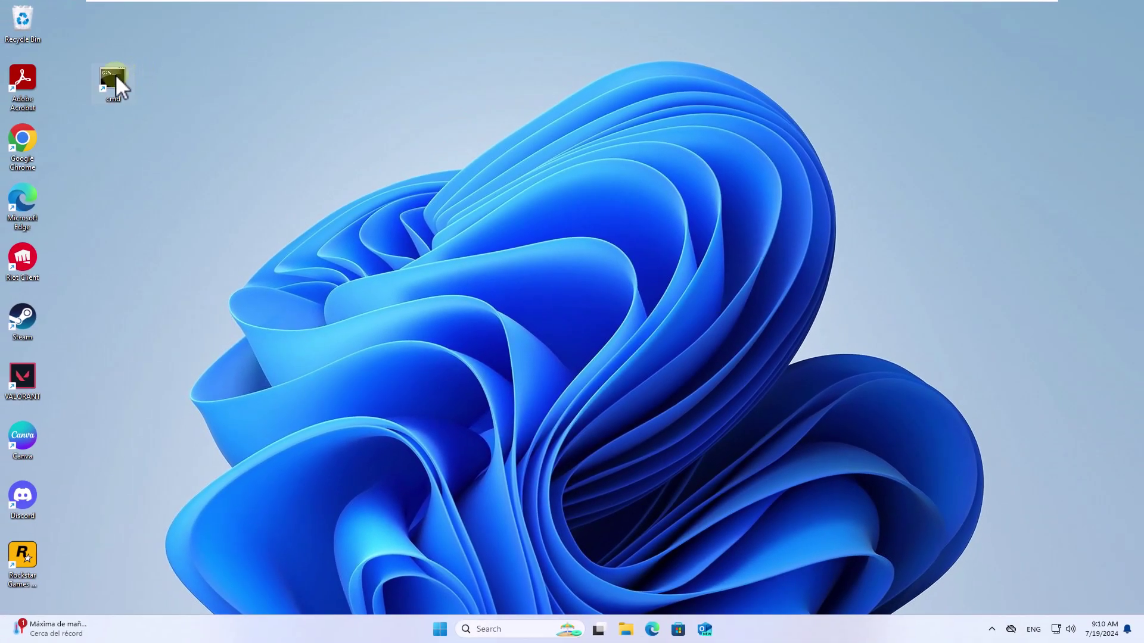
{"action": "left_click_drag", "start_coordinate": [116, 76], "coordinate": [75, 29]}
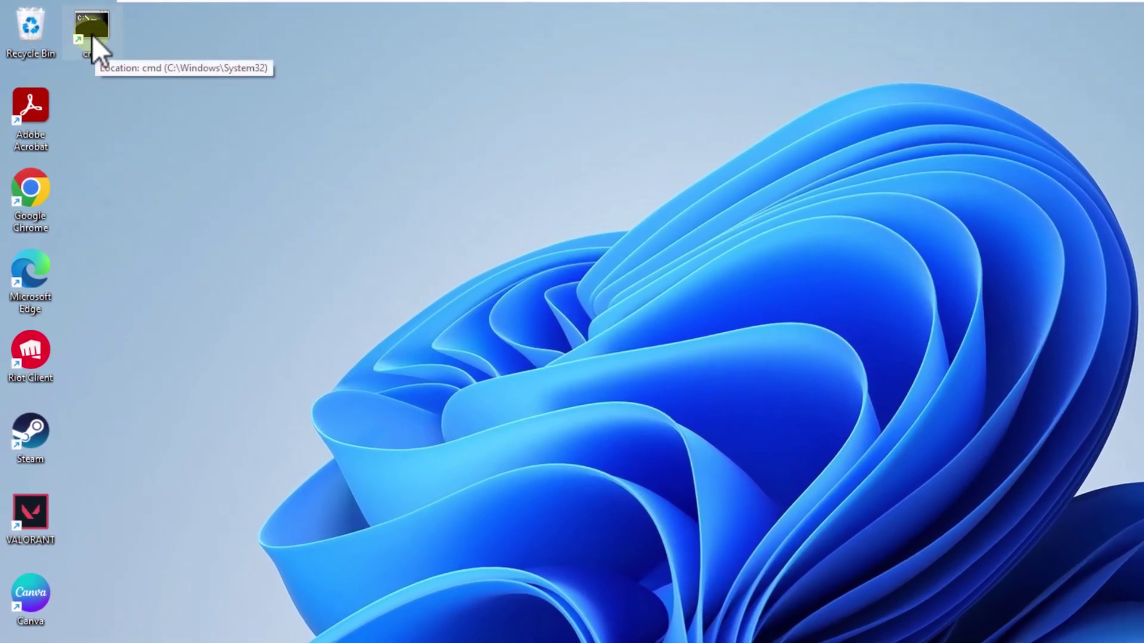
- Enable Run as administrator in the cmd shortcut's advanced properties and apply it
{"action": "right_click", "coordinate": [92, 34]}
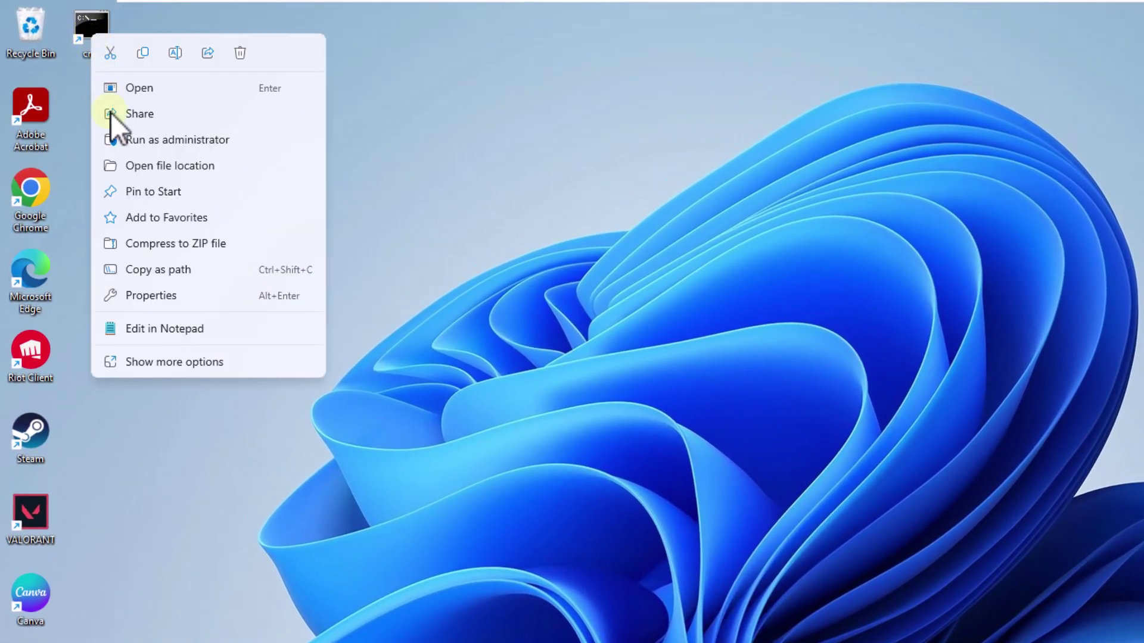
{"action": "left_click", "coordinate": [202, 298]}
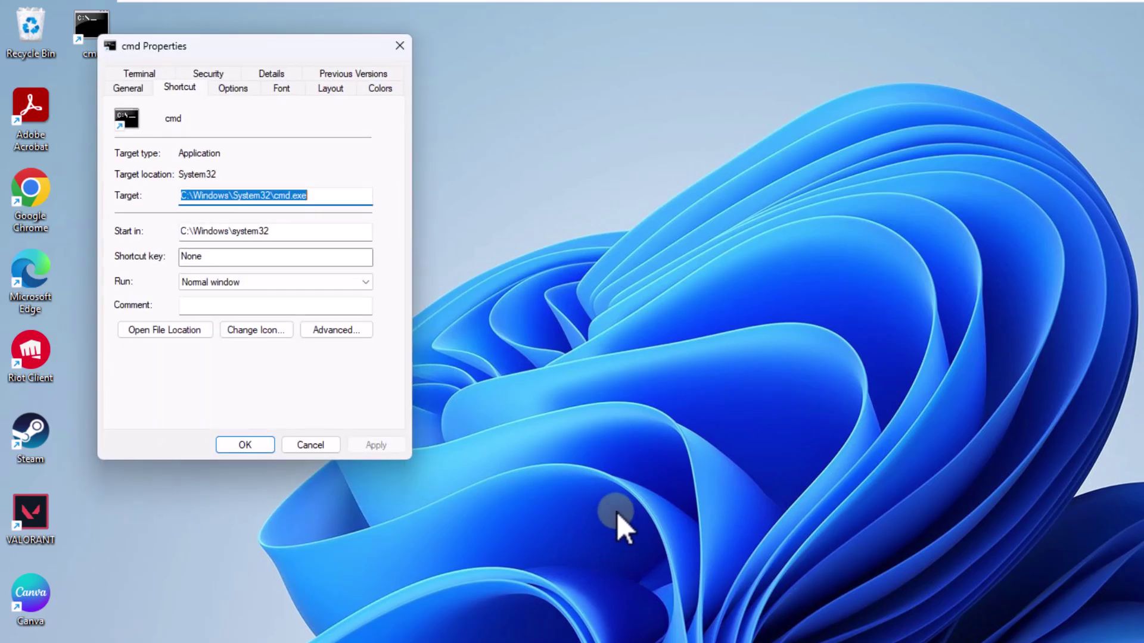
{"action": "left_click", "coordinate": [342, 332]}
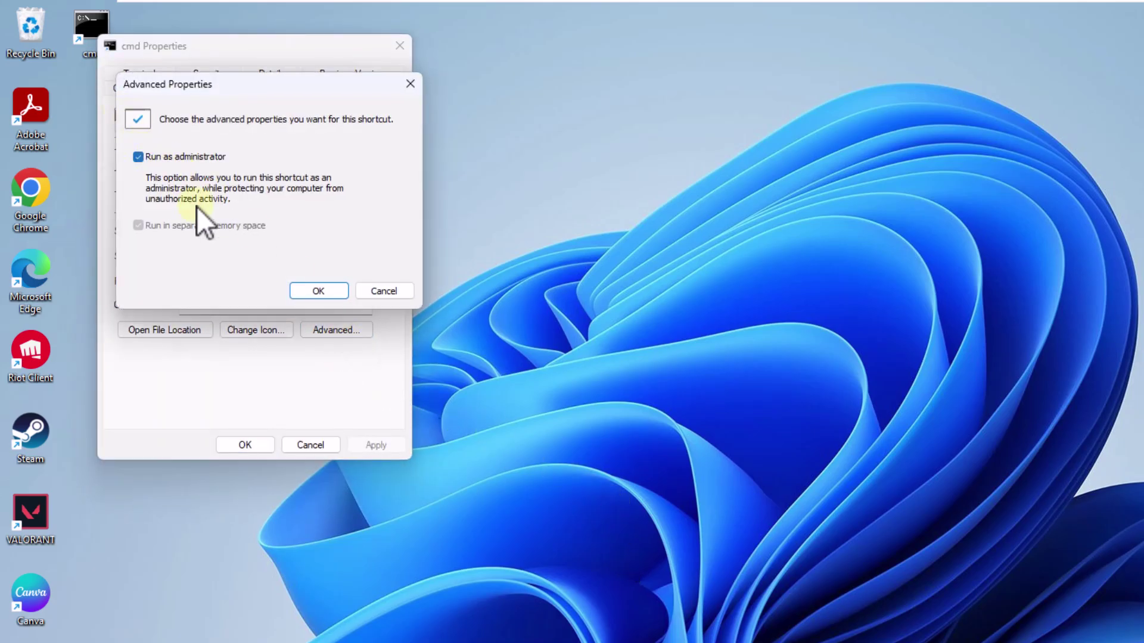
{"action": "left_click", "coordinate": [316, 290]}
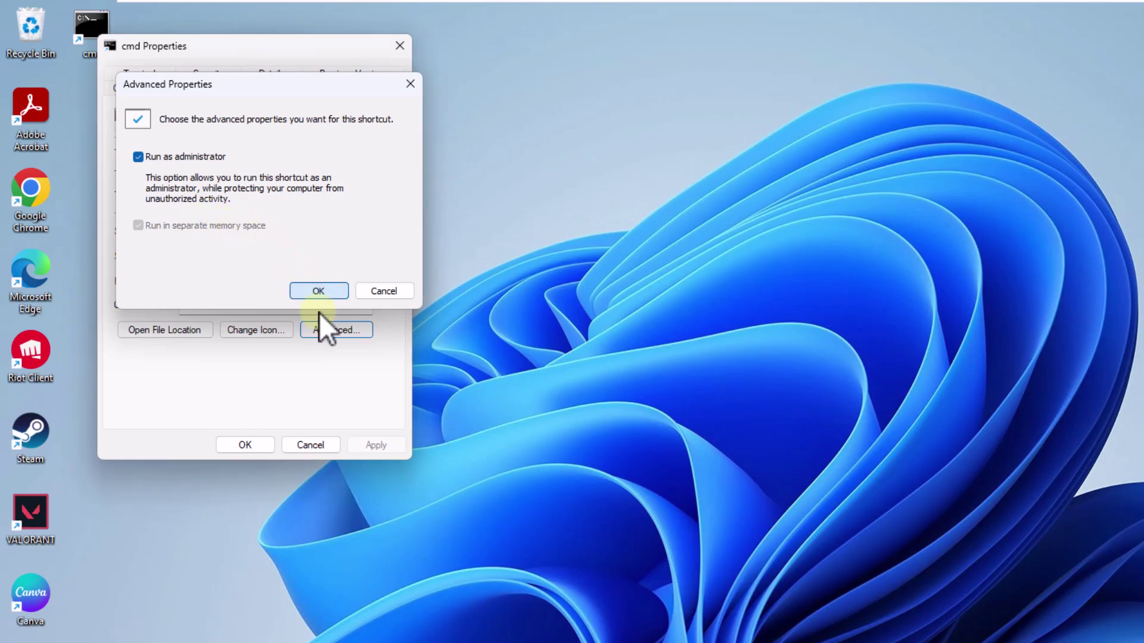
{"action": "left_click", "coordinate": [376, 447]}
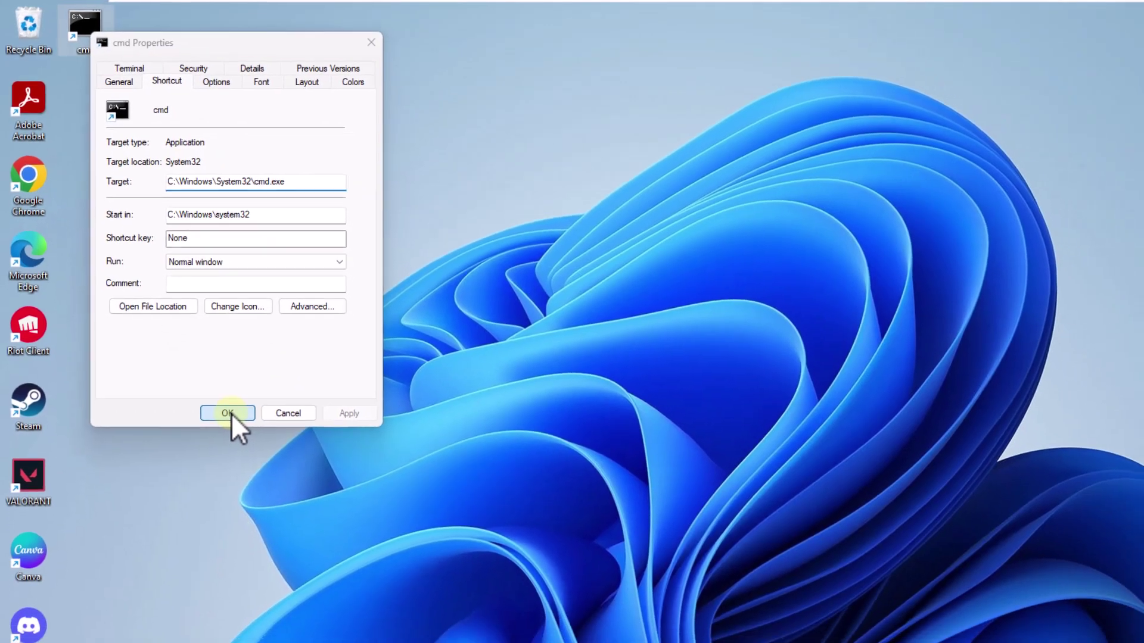
{"action": "left_click", "coordinate": [266, 448]}
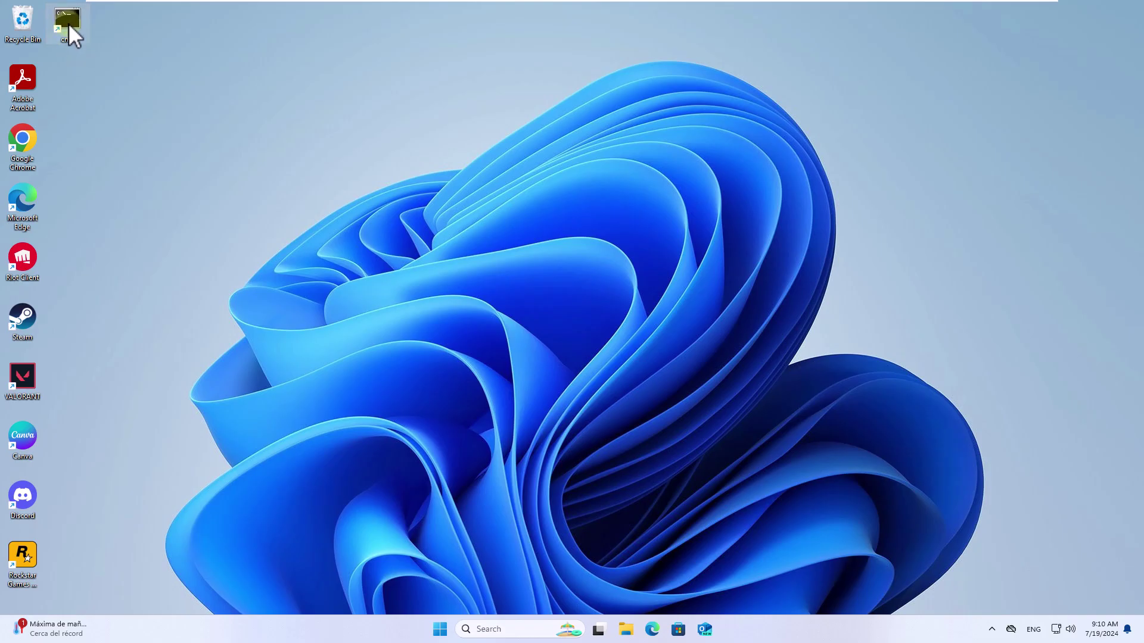
- Launch the cmd shortcut, approve the admin prompt, and close the elevated console
{"action": "double_click", "coordinate": [69, 23]}
{"action": "left_click", "coordinate": [511, 409]}
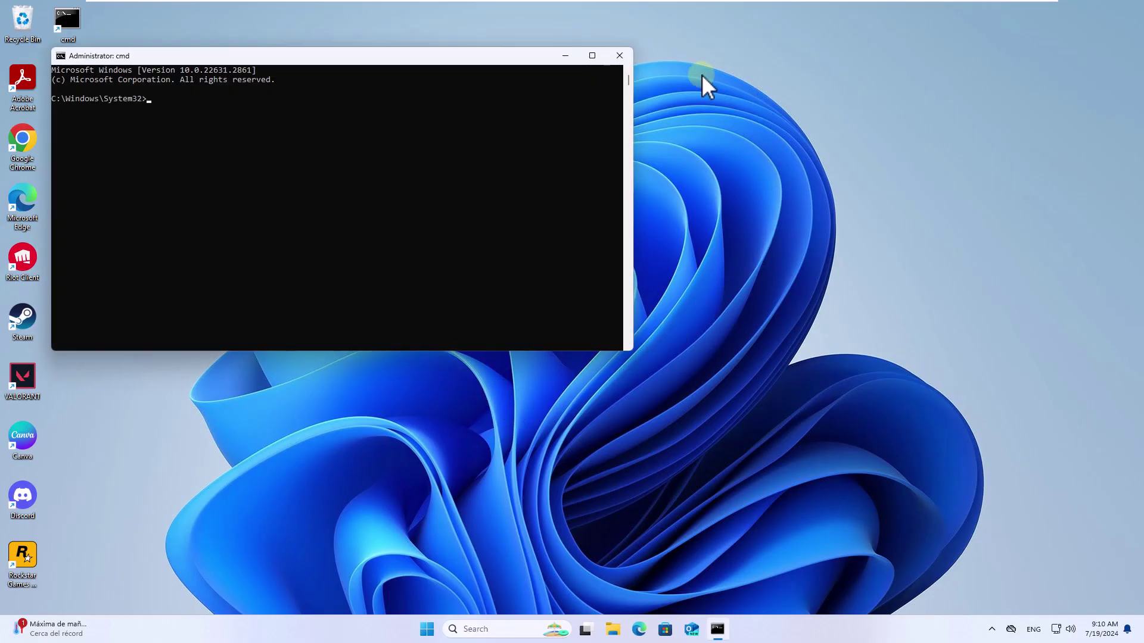
{"action": "left_click", "coordinate": [620, 55]}
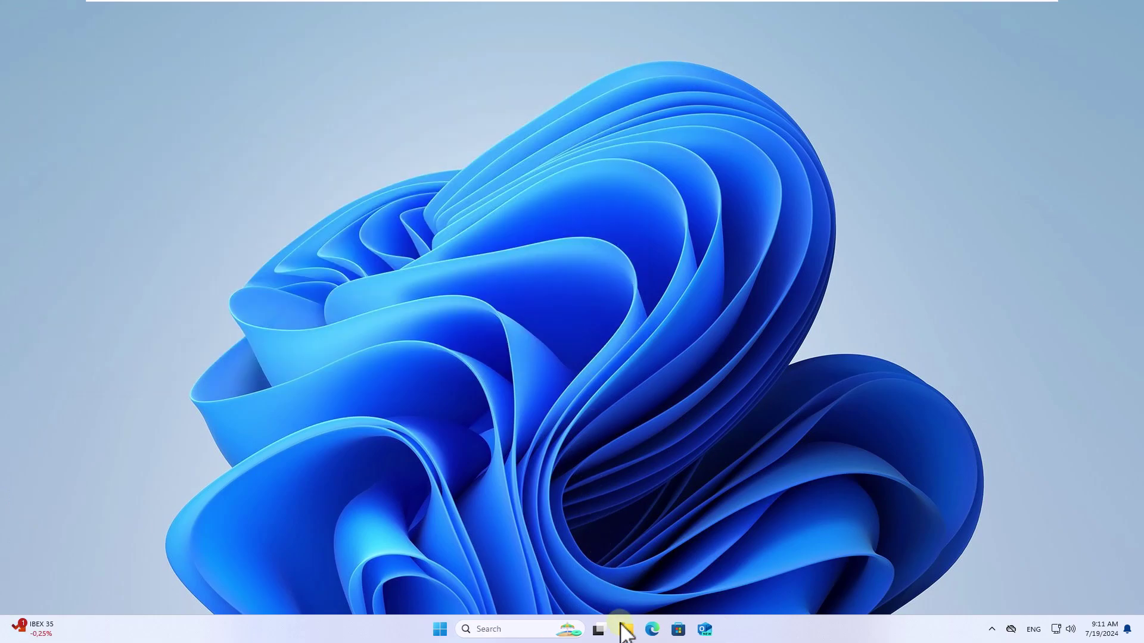
- Open This PC's properties from File Explorer to reach System › About
{"action": "left_click", "coordinate": [625, 629]}
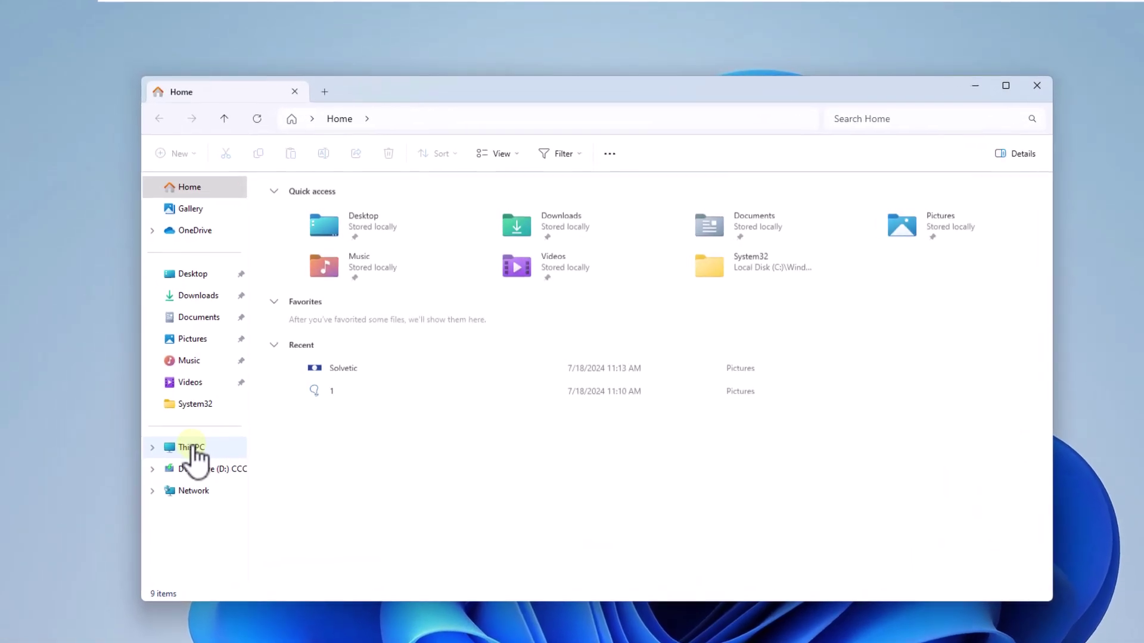
{"action": "right_click", "coordinate": [179, 401]}
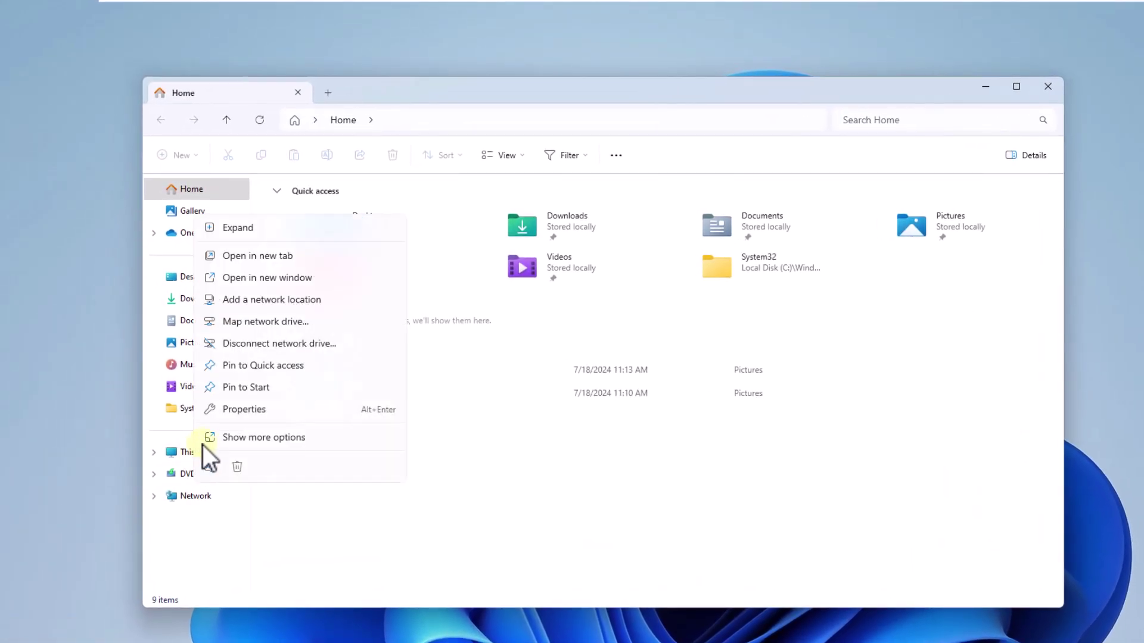
{"action": "left_click", "coordinate": [259, 412]}
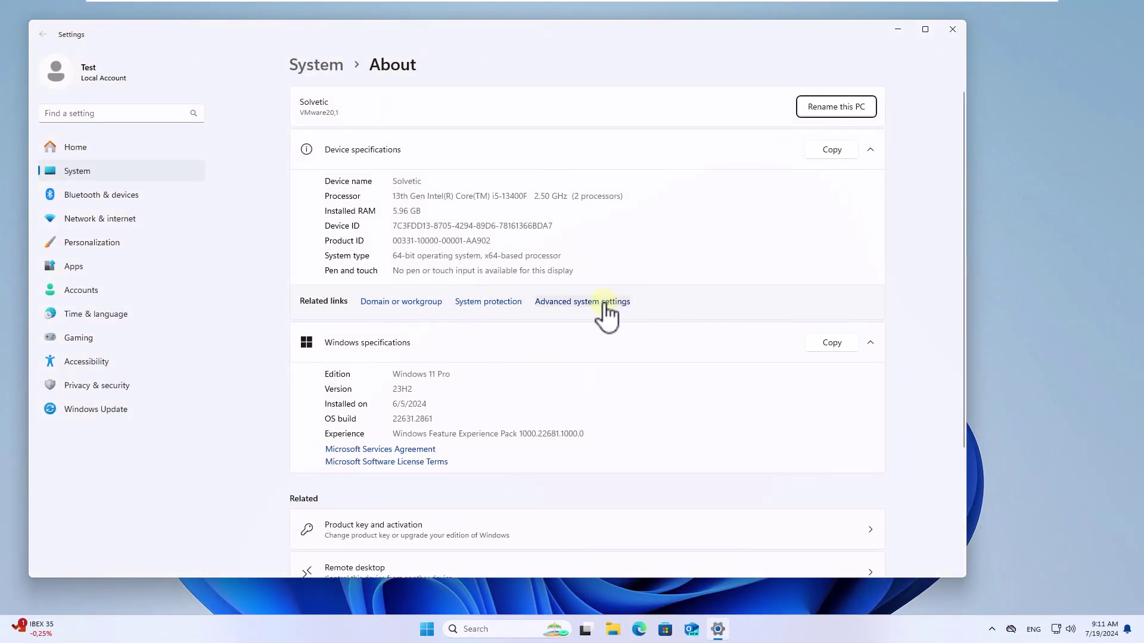
- Open Environment Variables from advanced system settings and edit the user Path variable
{"action": "left_click", "coordinate": [603, 303]}
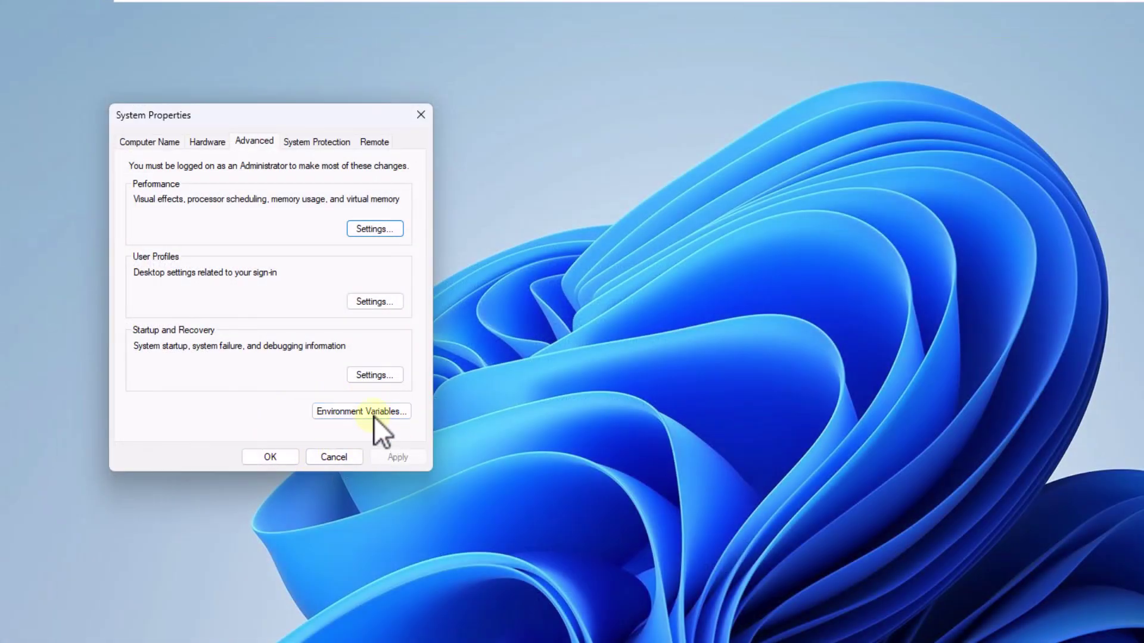
{"action": "left_click", "coordinate": [374, 413]}
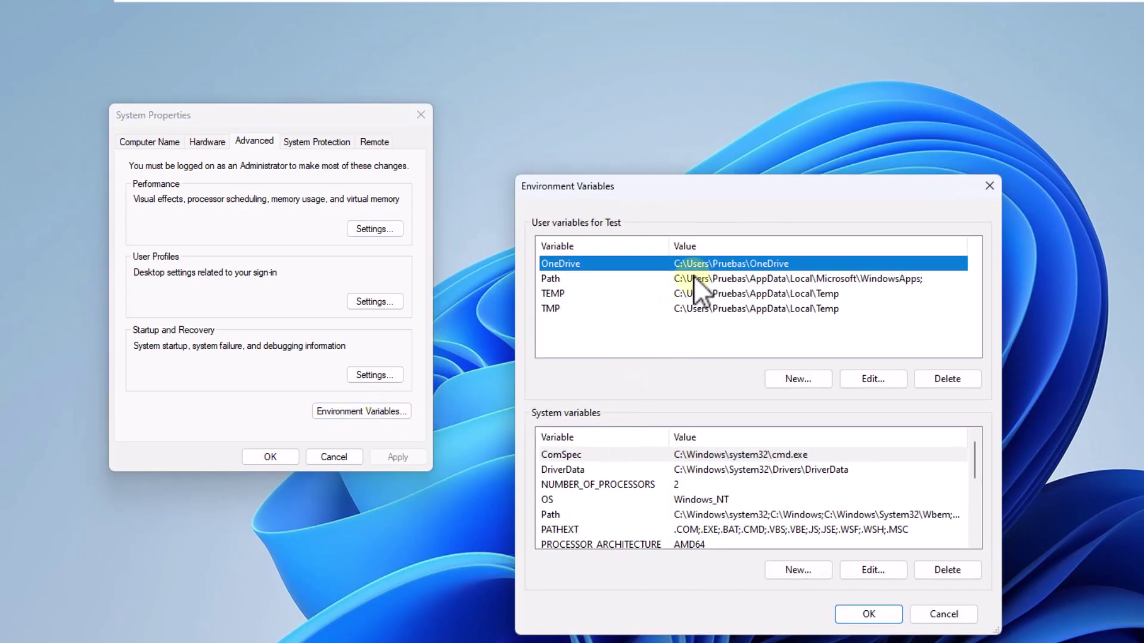
{"action": "left_click", "coordinate": [694, 278]}
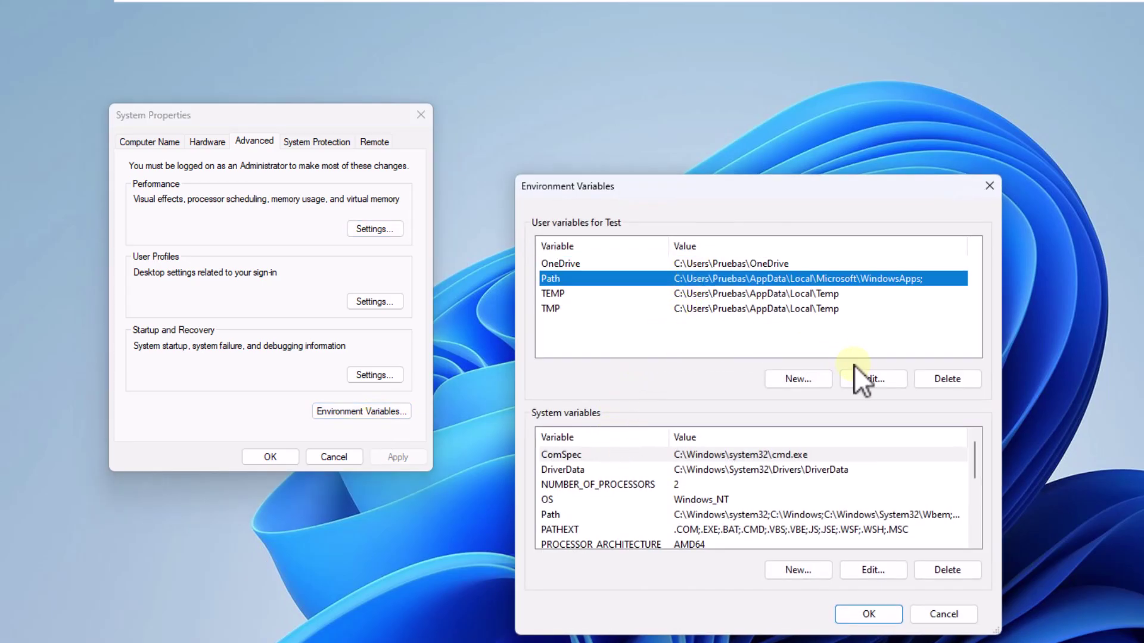
{"action": "left_click", "coordinate": [873, 381]}
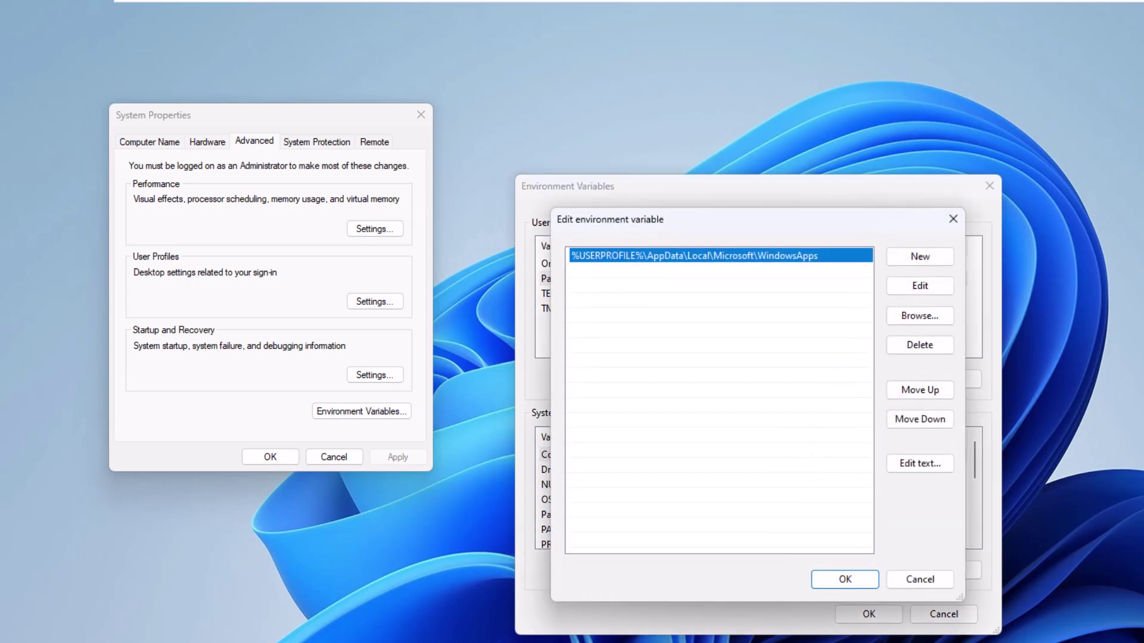
- Browse File Explorer to C:\Windows\SysWOW64 and show its full path as text in the address bar
{"action": "key", "text": "super+e"}
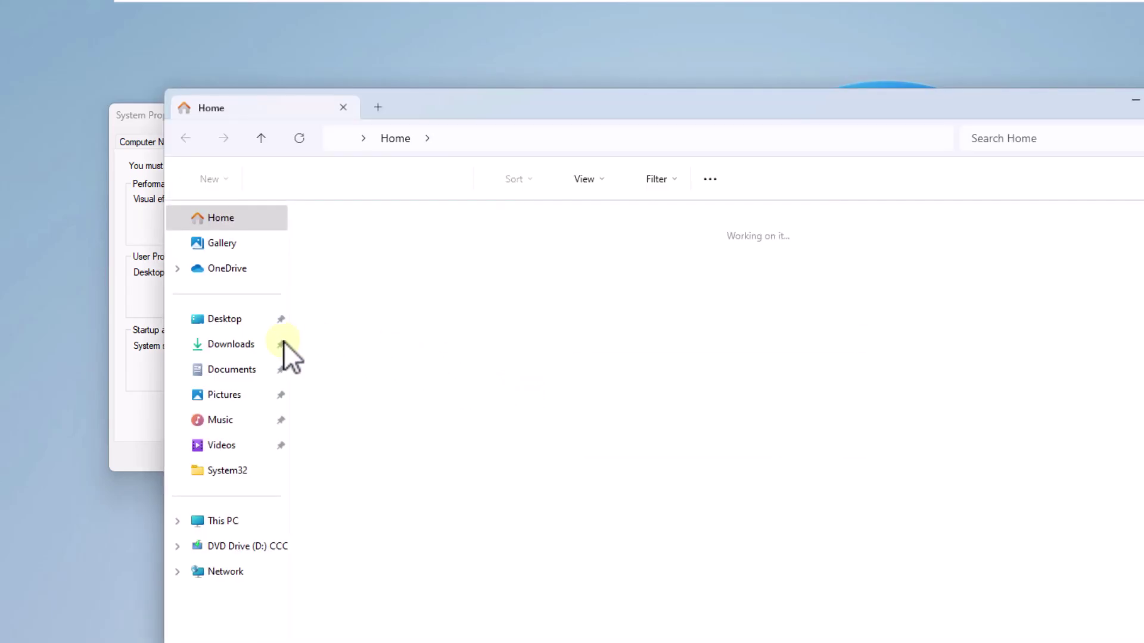
{"action": "left_click", "coordinate": [241, 521]}
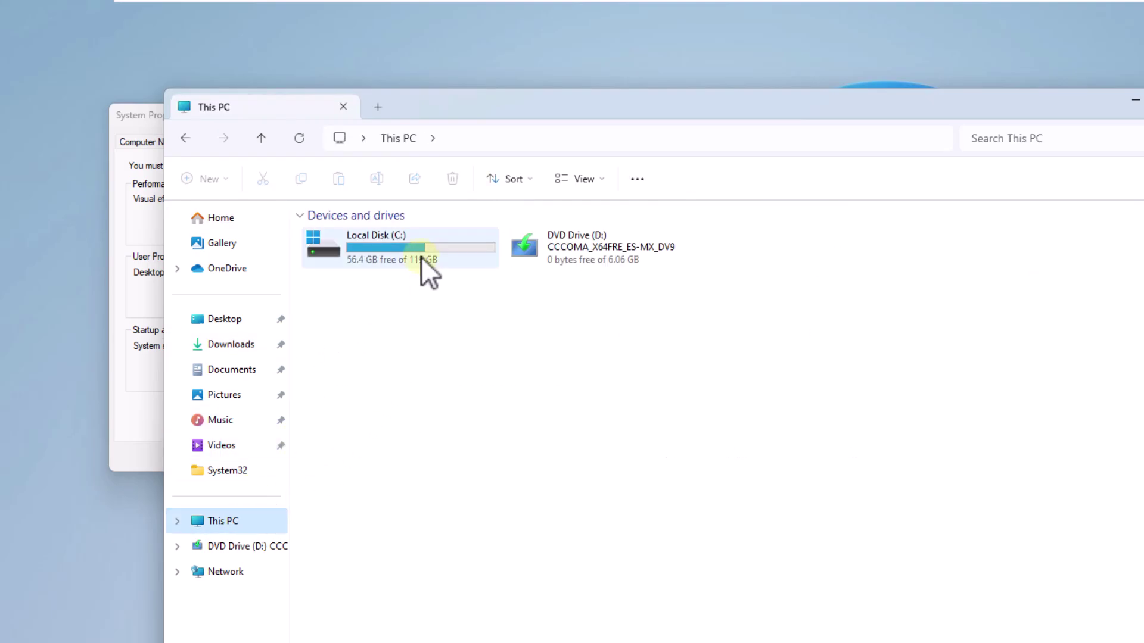
{"action": "double_click", "coordinate": [421, 256]}
{"action": "double_click", "coordinate": [410, 358]}
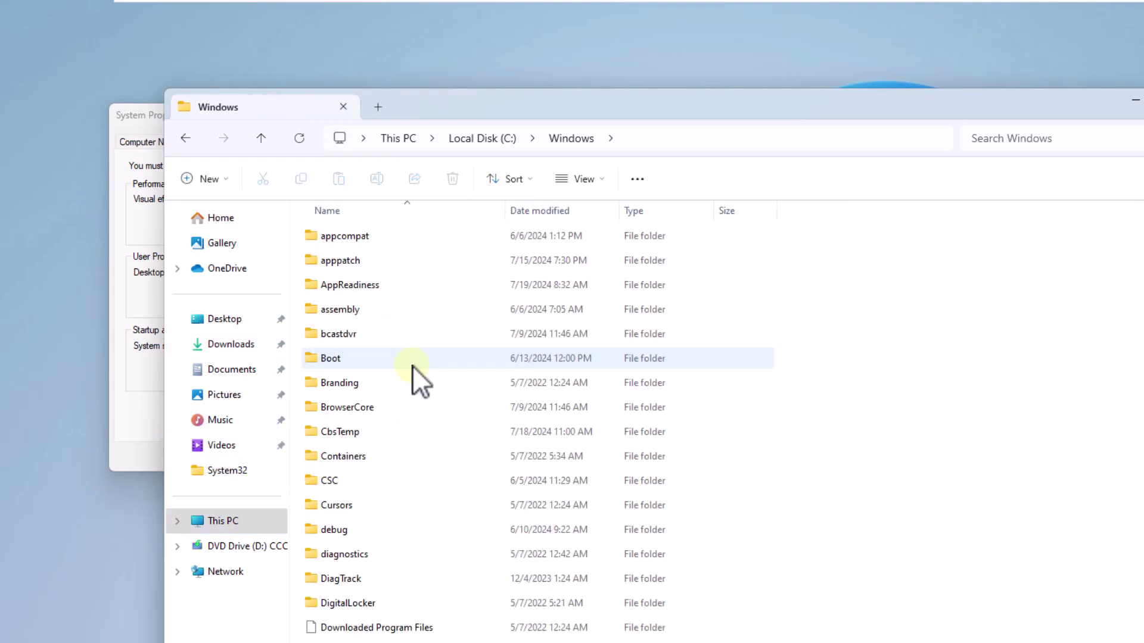
{"action": "scroll", "coordinate": [408, 547], "scroll_direction": "down", "scroll_amount": 15}
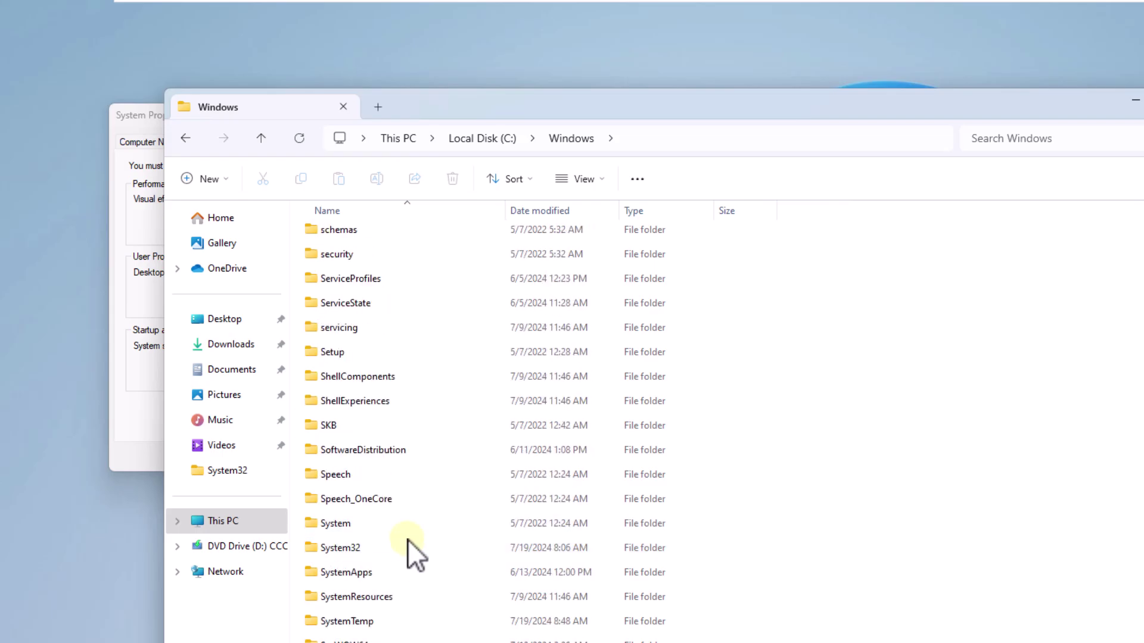
{"action": "double_click", "coordinate": [401, 639]}
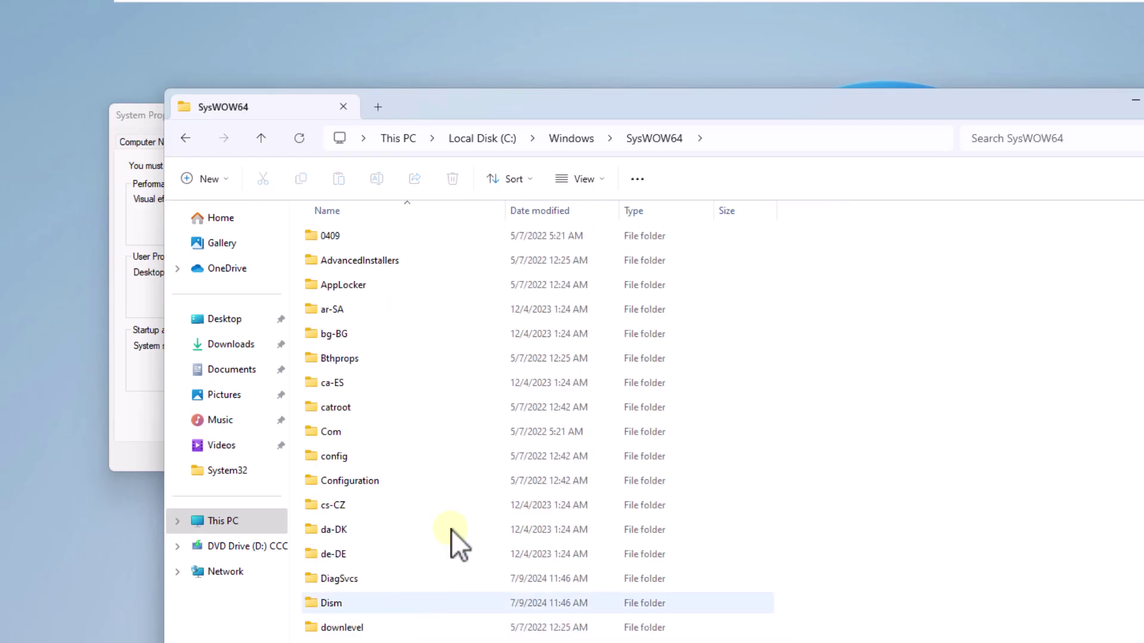
{"action": "left_click", "coordinate": [794, 139]}
{"action": "key", "text": "ctrl+c"}
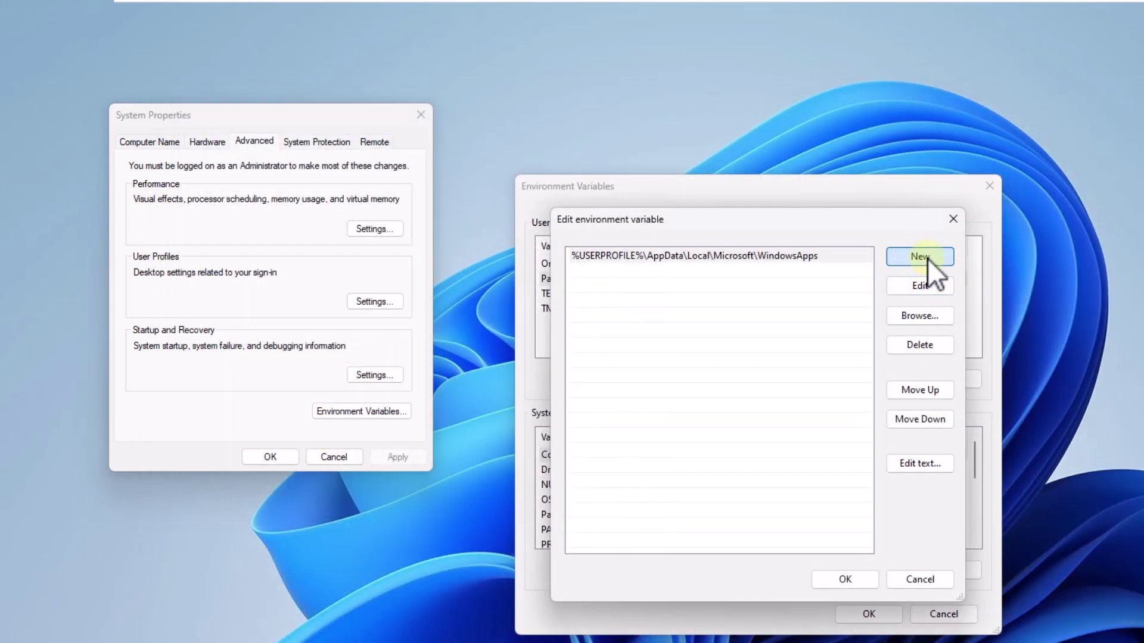
- Add C:\Windows\SysWOW64 as a new user Path entry and confirm both dialogs with OK
{"action": "left_click", "coordinate": [928, 259]}
{"action": "key", "text": "ctrl+v"}
{"action": "key", "text": "Return"}
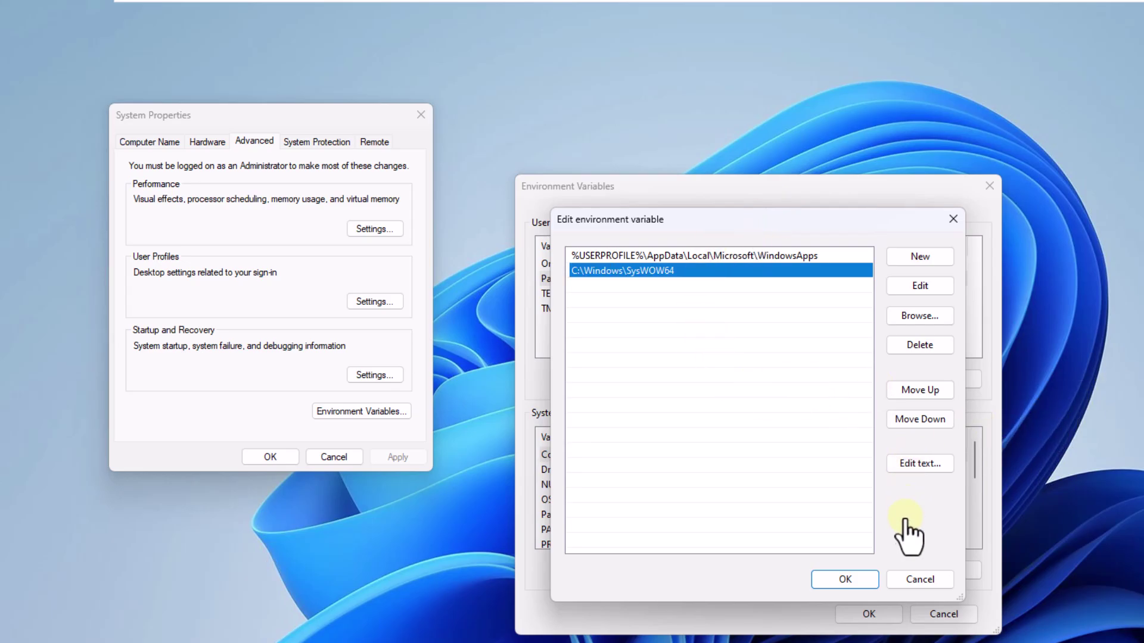
{"action": "left_click", "coordinate": [857, 579]}
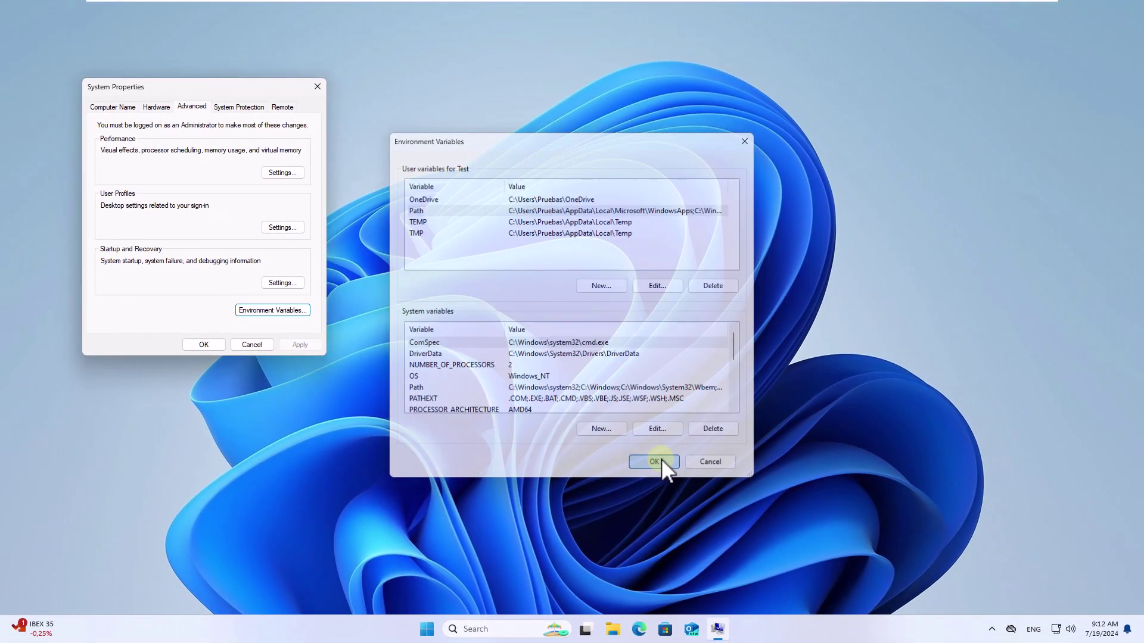
{"action": "left_click", "coordinate": [868, 614]}
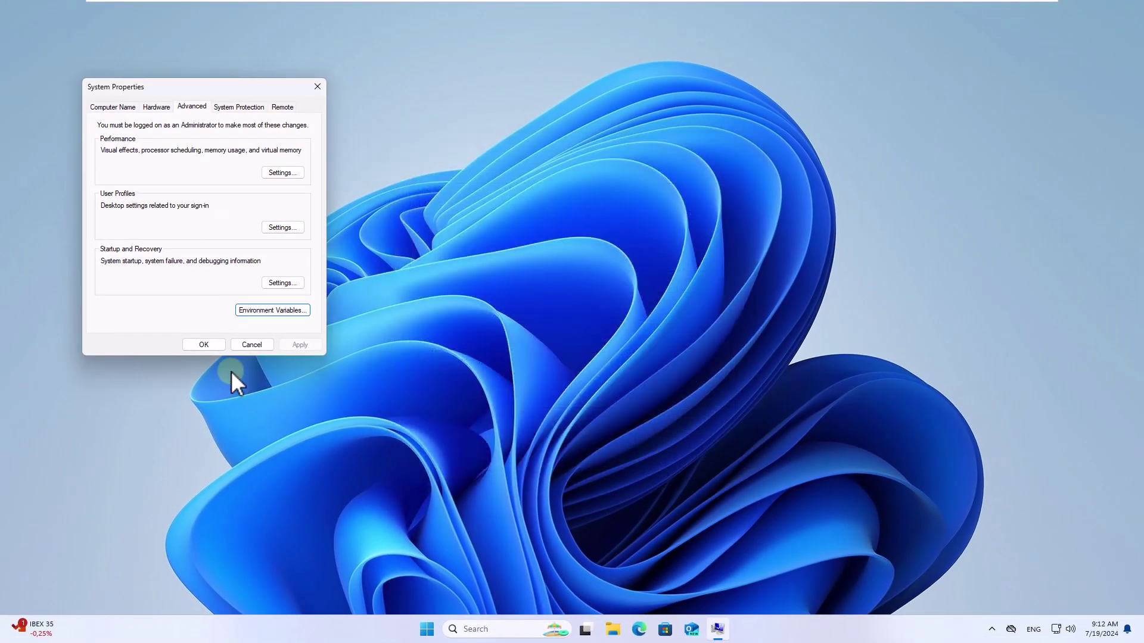
- Close System Properties, then open Command Prompt from search and close it again
{"action": "left_click", "coordinate": [196, 345]}
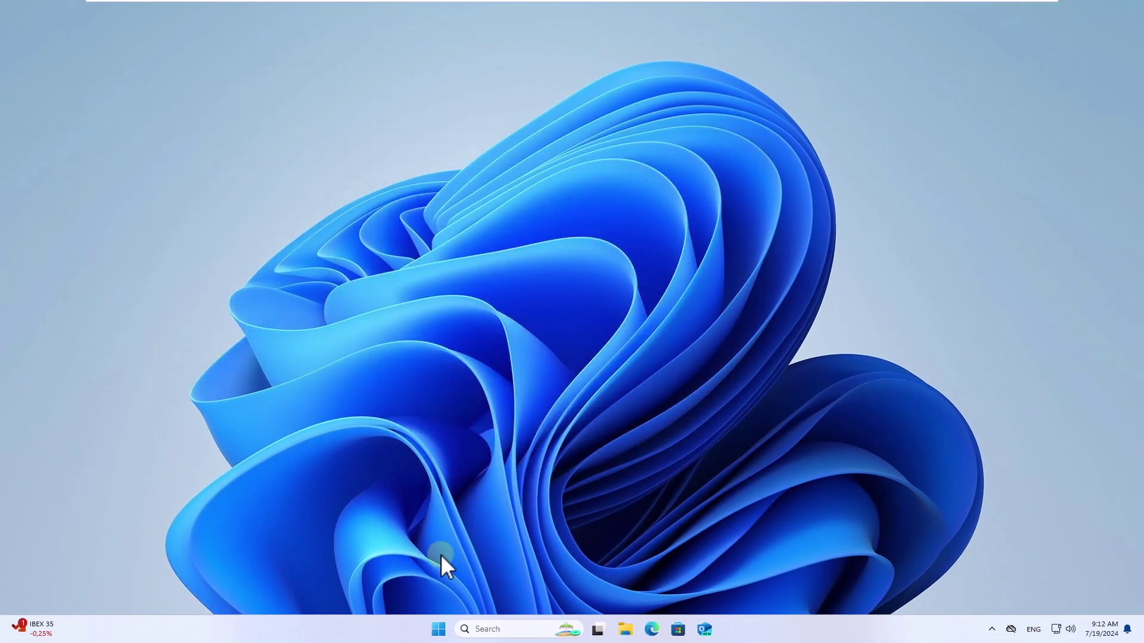
{"action": "left_click", "coordinate": [490, 629]}
{"action": "type", "text": "cmd"}
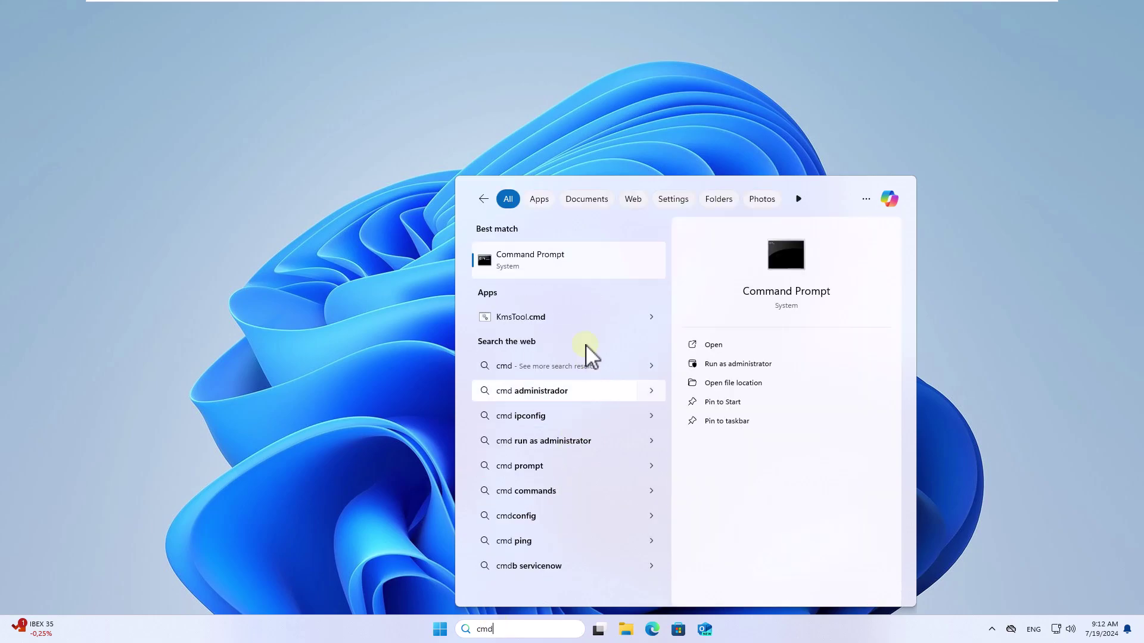
{"action": "left_click", "coordinate": [588, 269]}
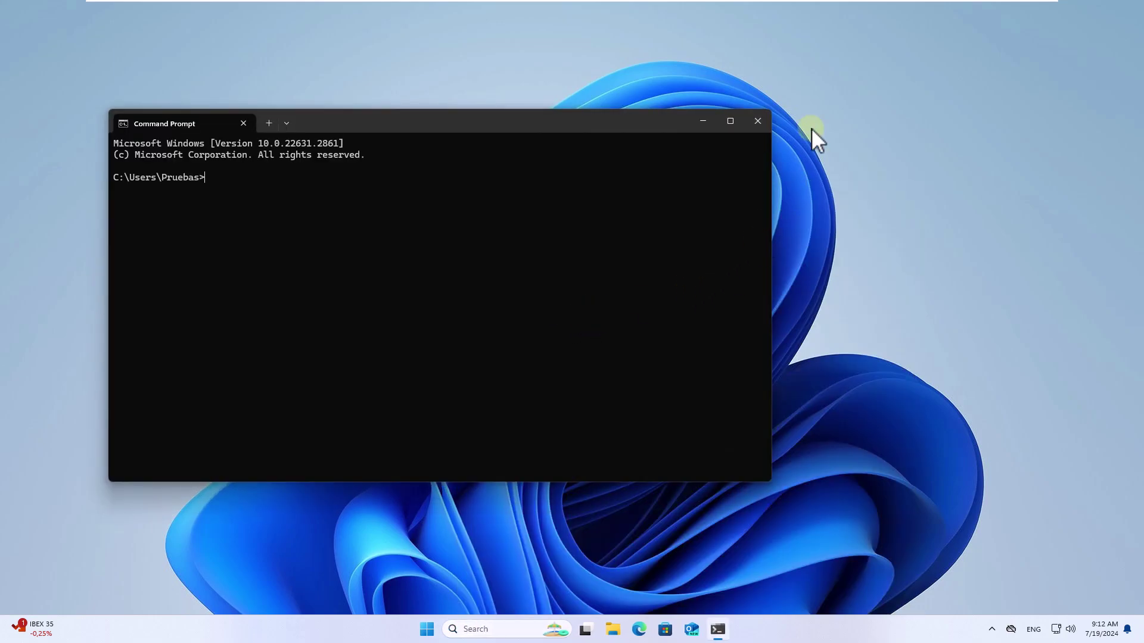
{"action": "left_click", "coordinate": [758, 121]}
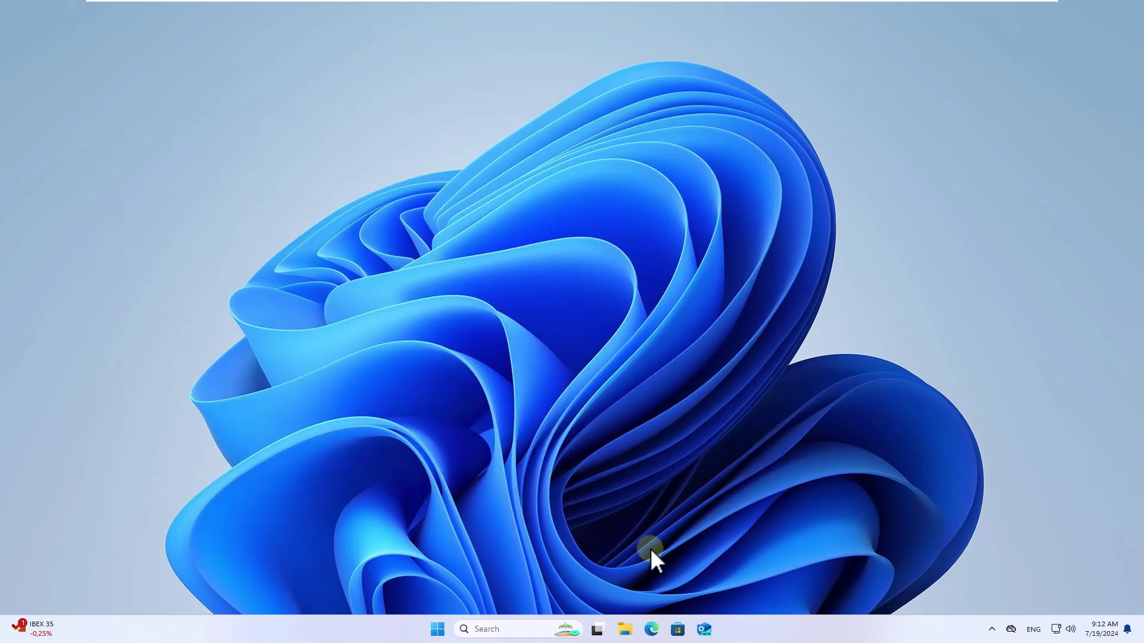
- Launch Terminal (Admin) from the Win+X menu and approve the elevation prompt
{"action": "right_click", "coordinate": [439, 628]}
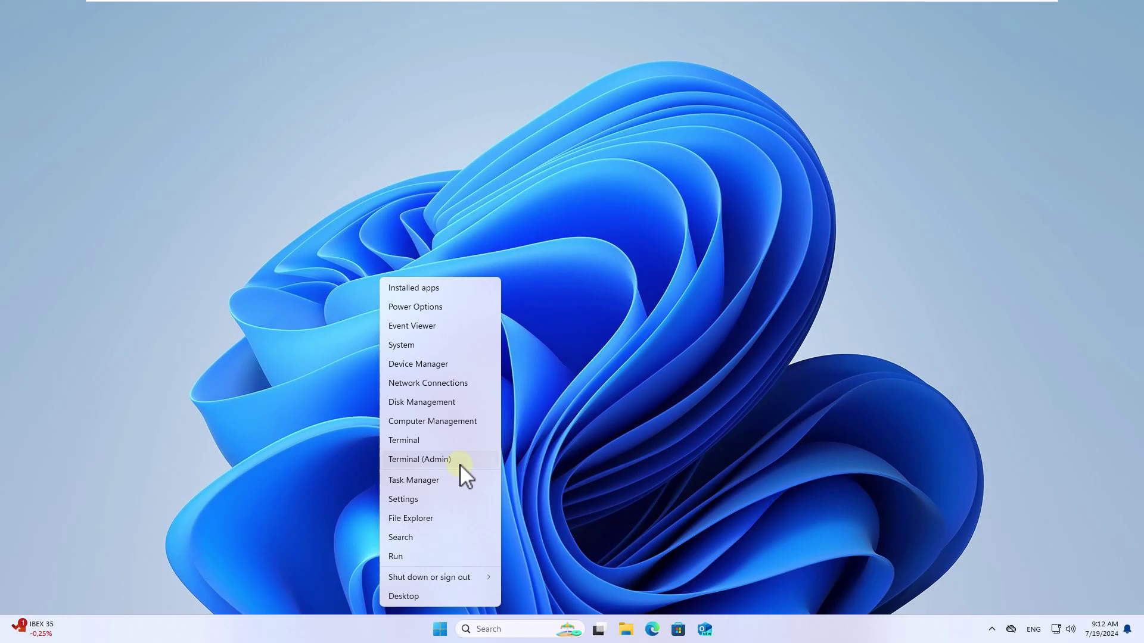
{"action": "left_click", "coordinate": [460, 463]}
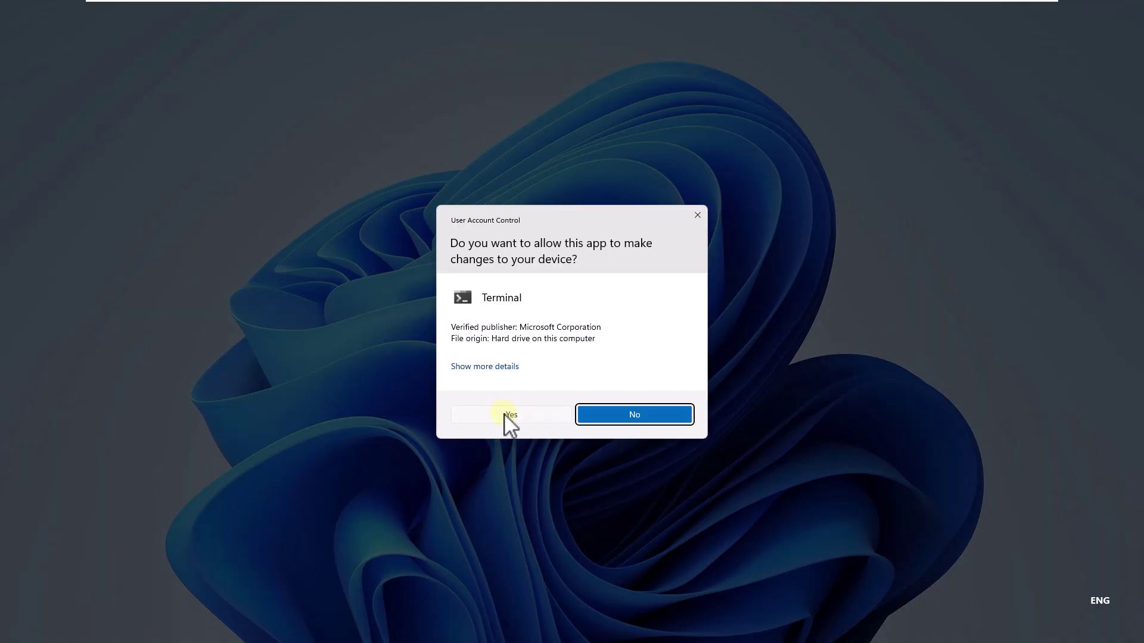
{"action": "left_click", "coordinate": [506, 414]}
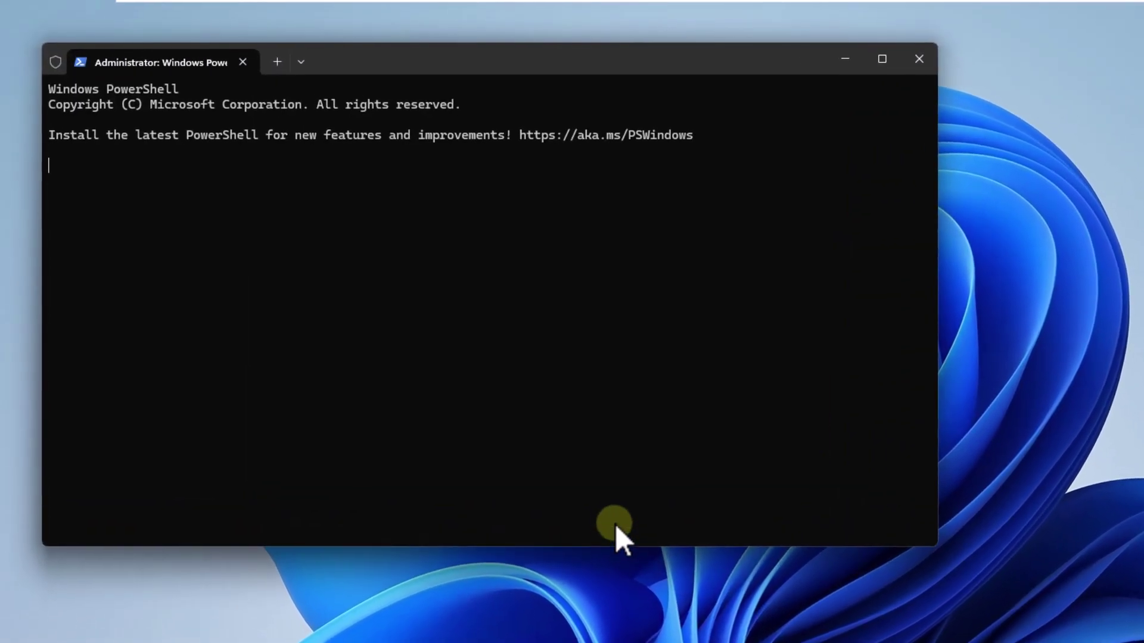
- Run sfc /scannow in the admin terminal, then clear the screen with cls once it finishes
{"action": "type", "text": "sfc"}
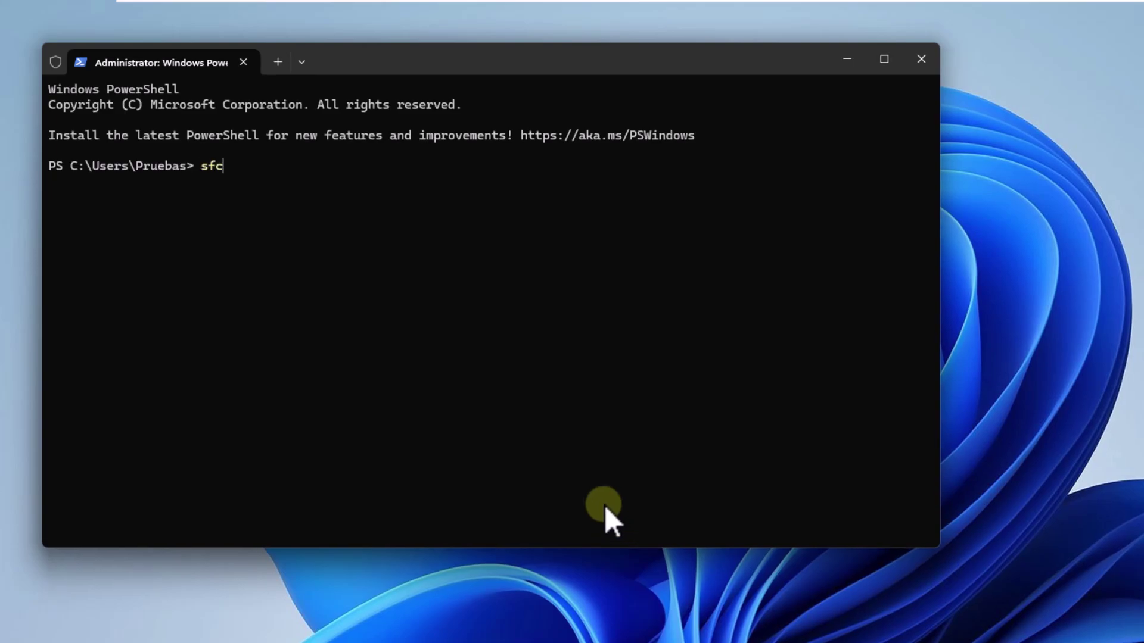
{"action": "type", "text": " /scannow"}
{"action": "key", "text": "Return"}
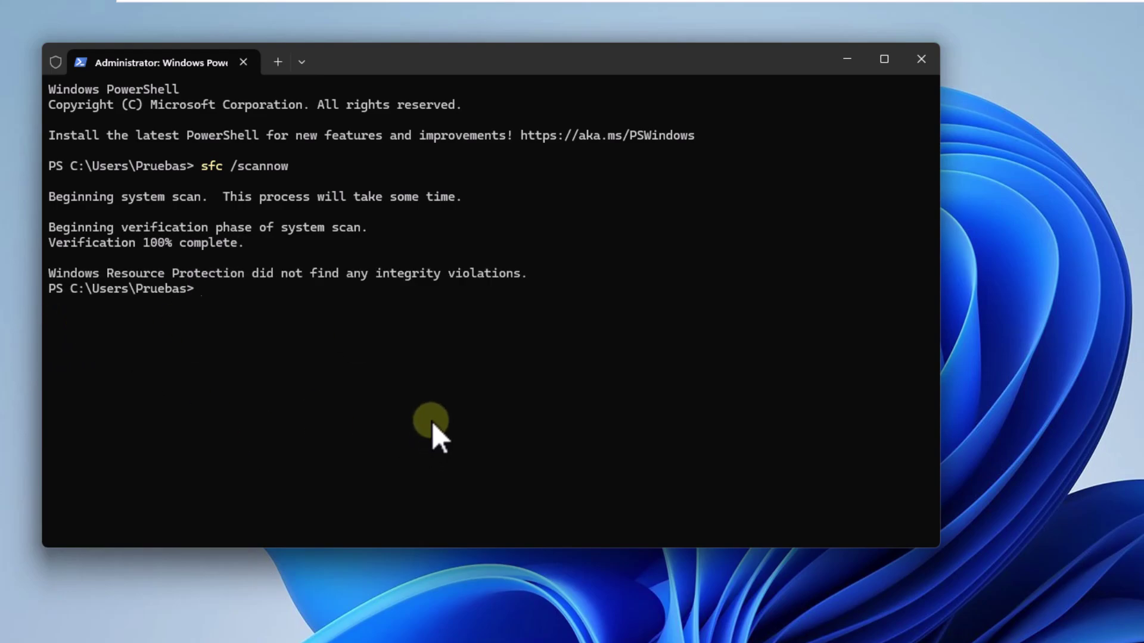
{"action": "type", "text": "cls"}
{"action": "key", "text": "Return"}
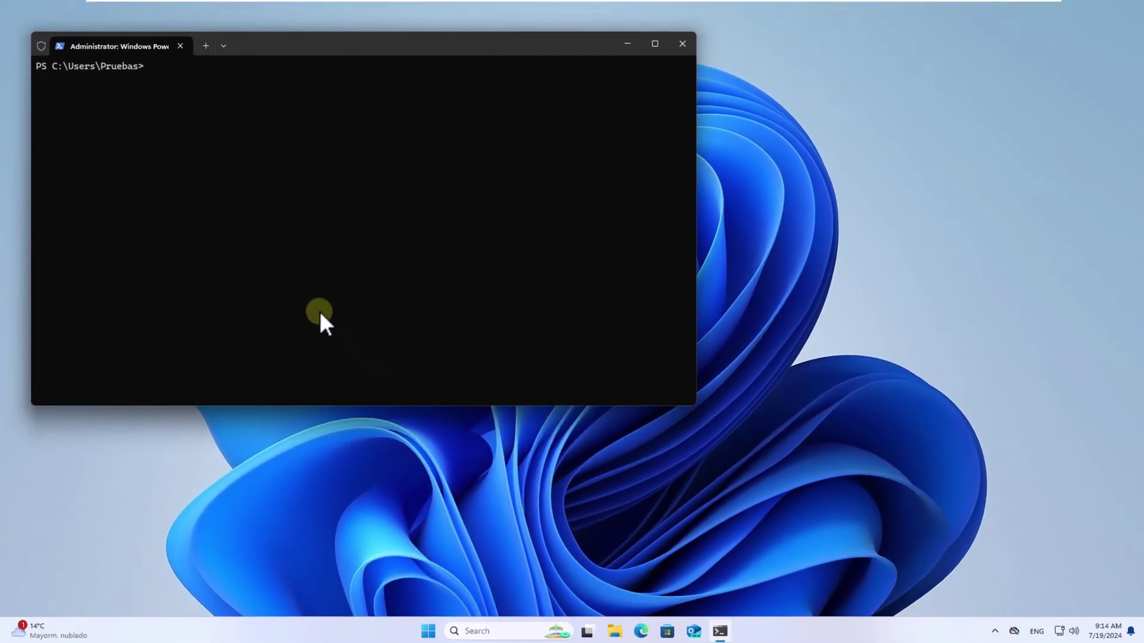
- Exit the terminal, then open Command Prompt from search to confirm it works and close it
{"action": "type", "text": "exit"}
{"action": "key", "text": "Return"}
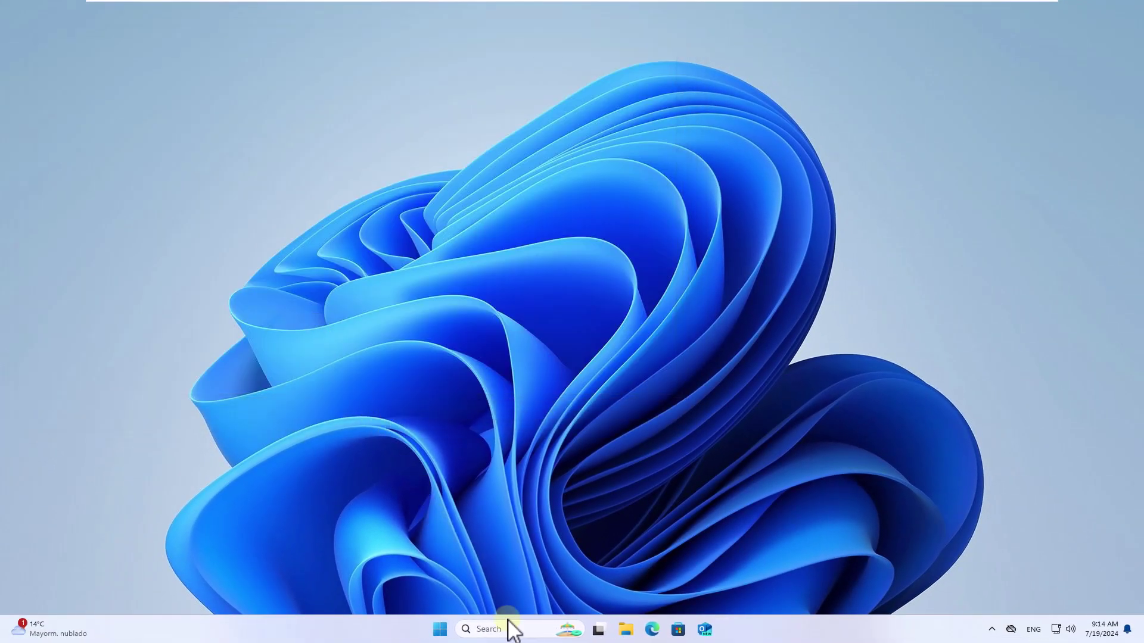
{"action": "left_click", "coordinate": [510, 629]}
{"action": "type", "text": "cmd"}
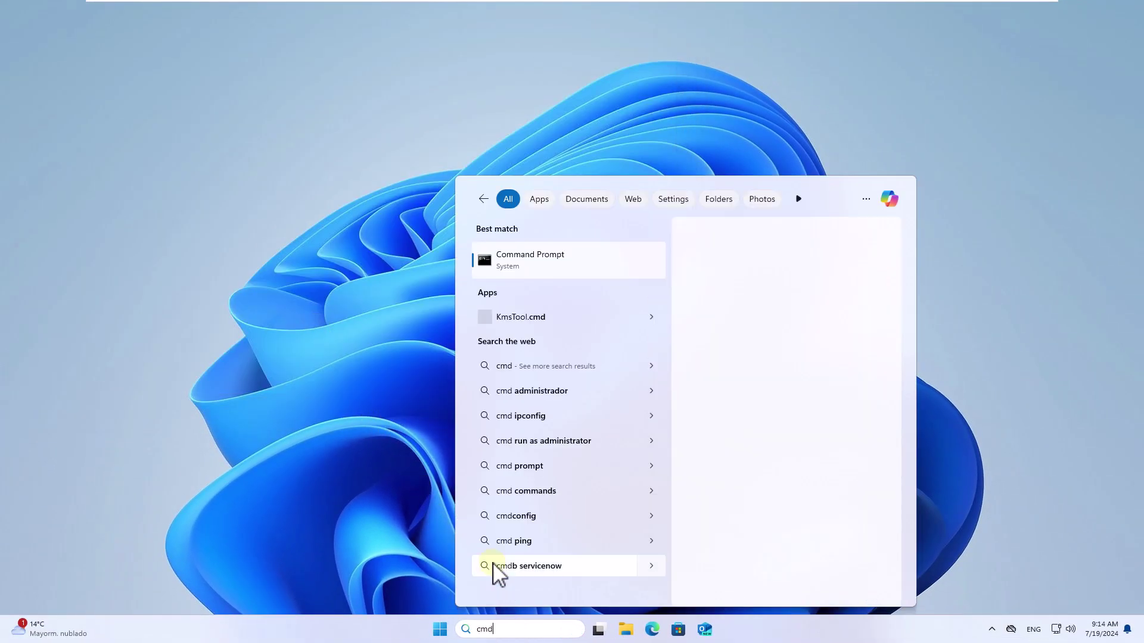
{"action": "left_click", "coordinate": [566, 266]}
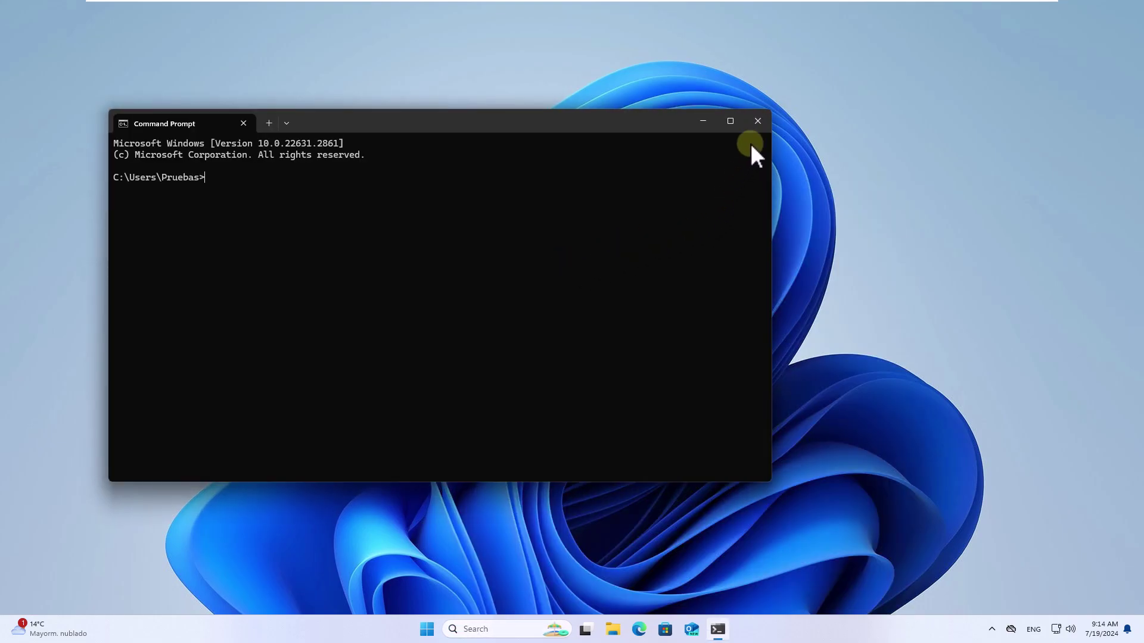
{"action": "left_click", "coordinate": [757, 122]}
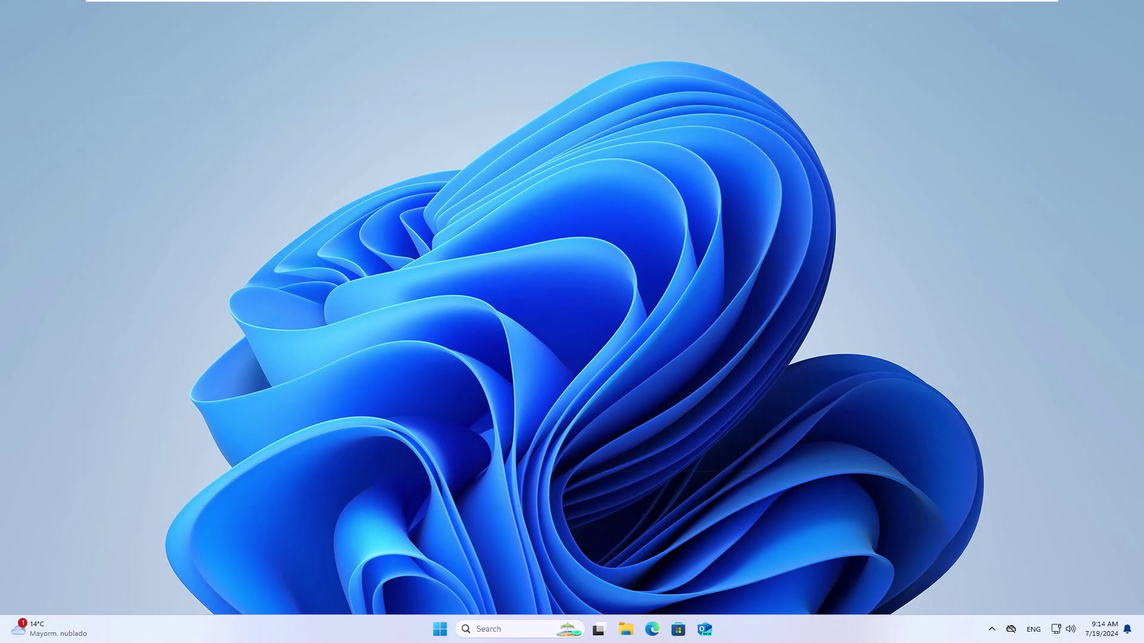